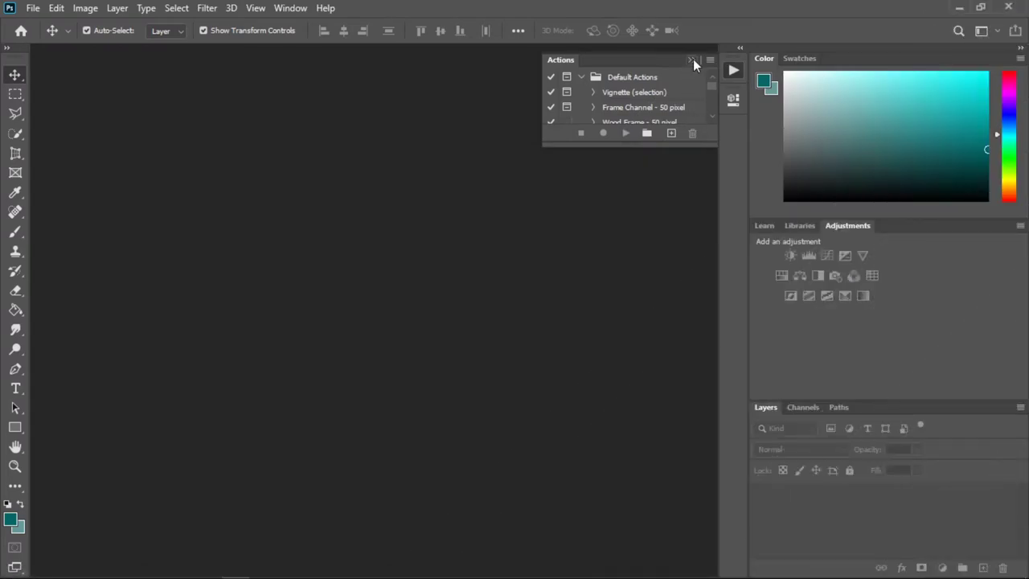
# Collapse the floating Actions panel into the side panel strip
pyautogui.click(693, 59)
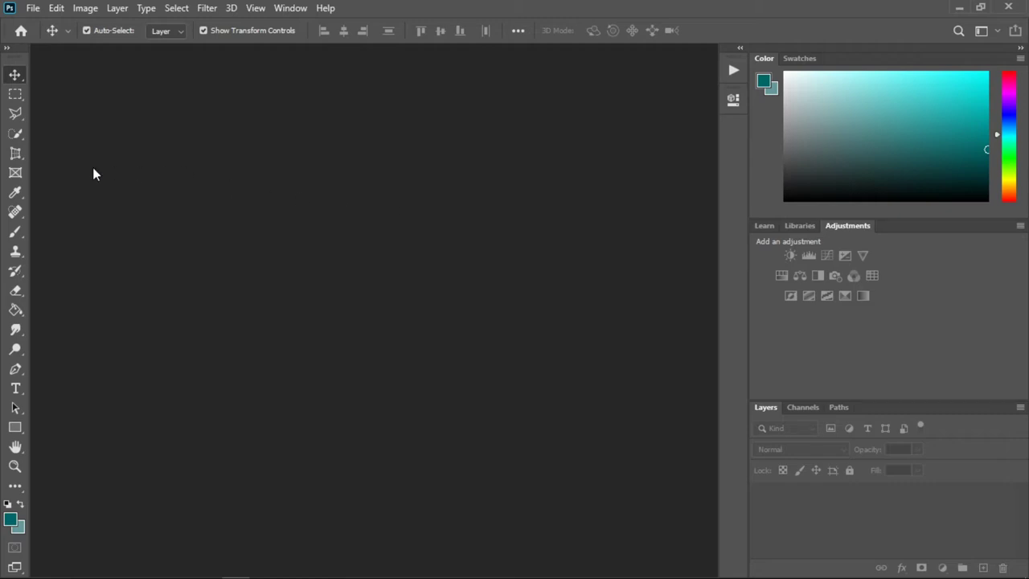
# Choose the Quick Selection Tool from the selection tools flyout
pyautogui.click(17, 138)
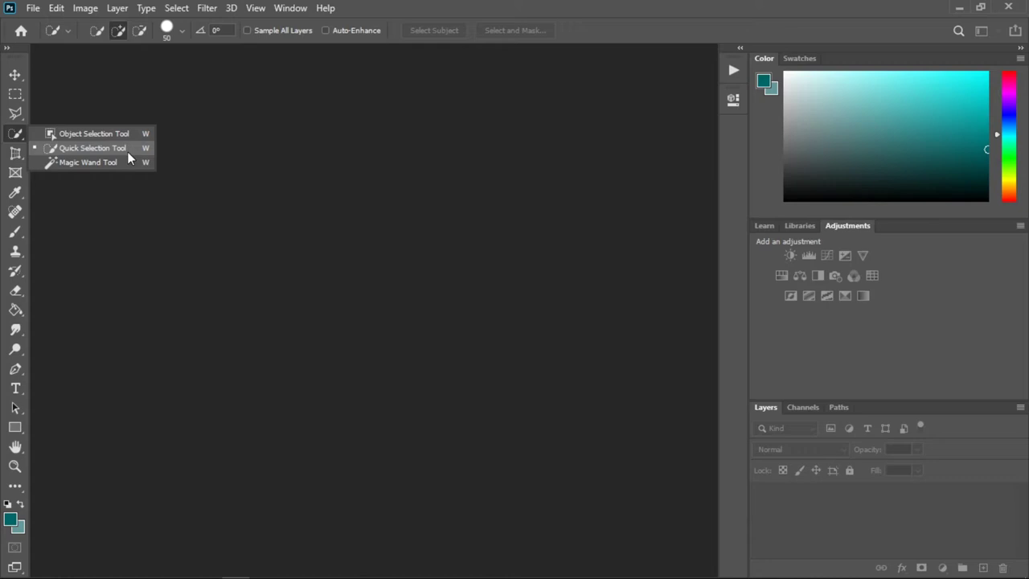
pyautogui.click(101, 28)
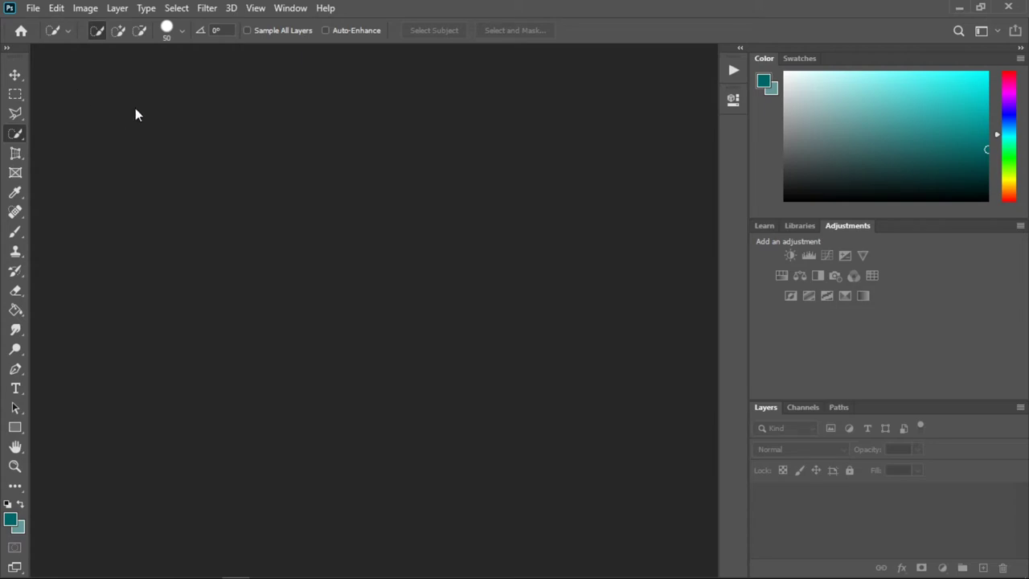
pyautogui.click(33, 9)
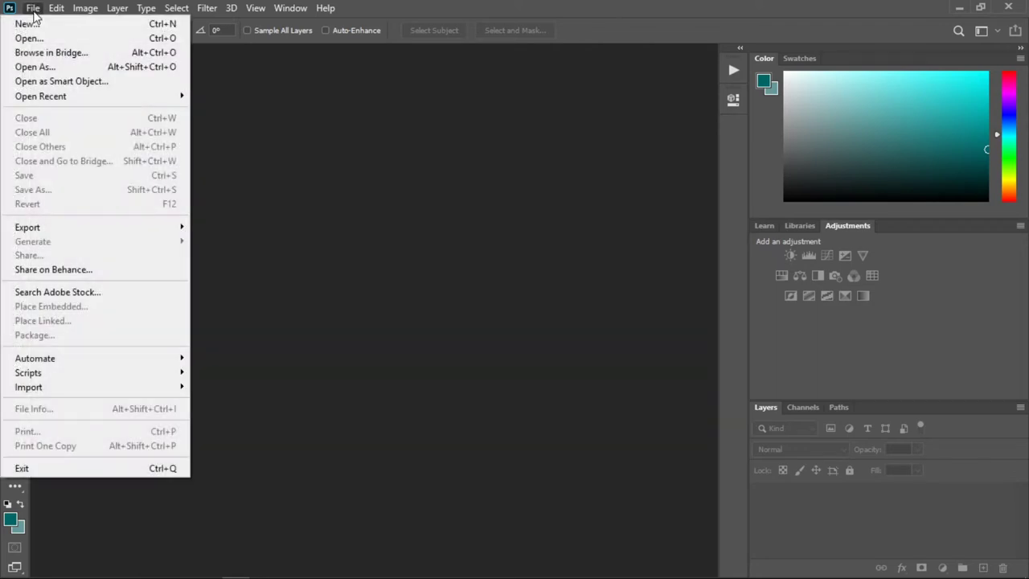
pyautogui.click(35, 39)
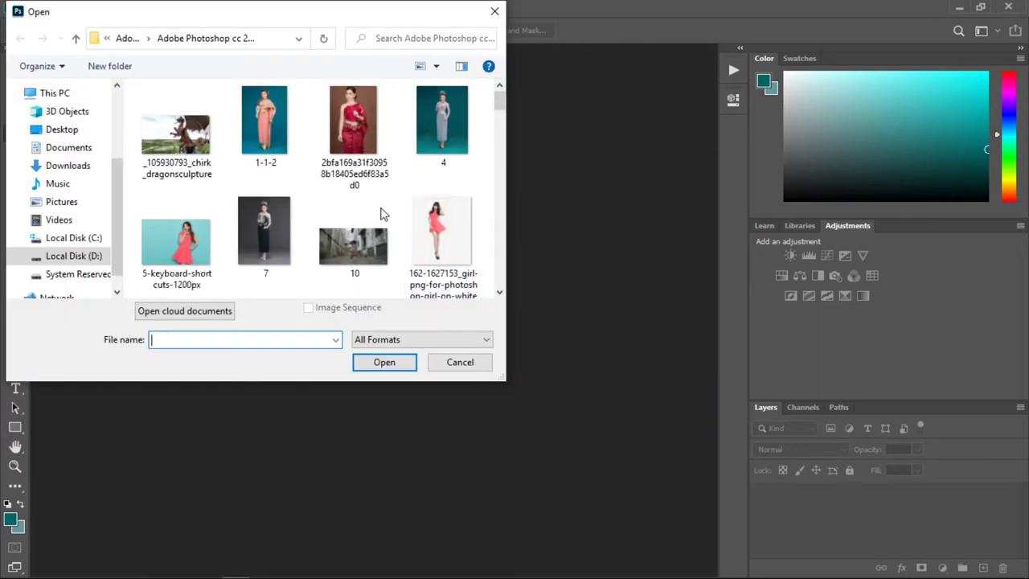
pyautogui.scroll(-2, 500, 110)
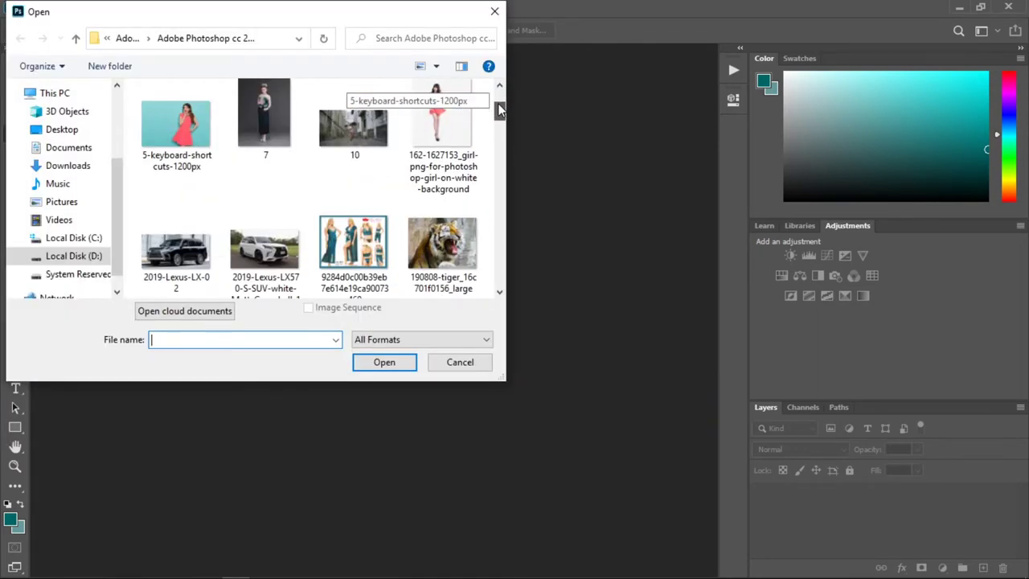
pyautogui.click(439, 131)
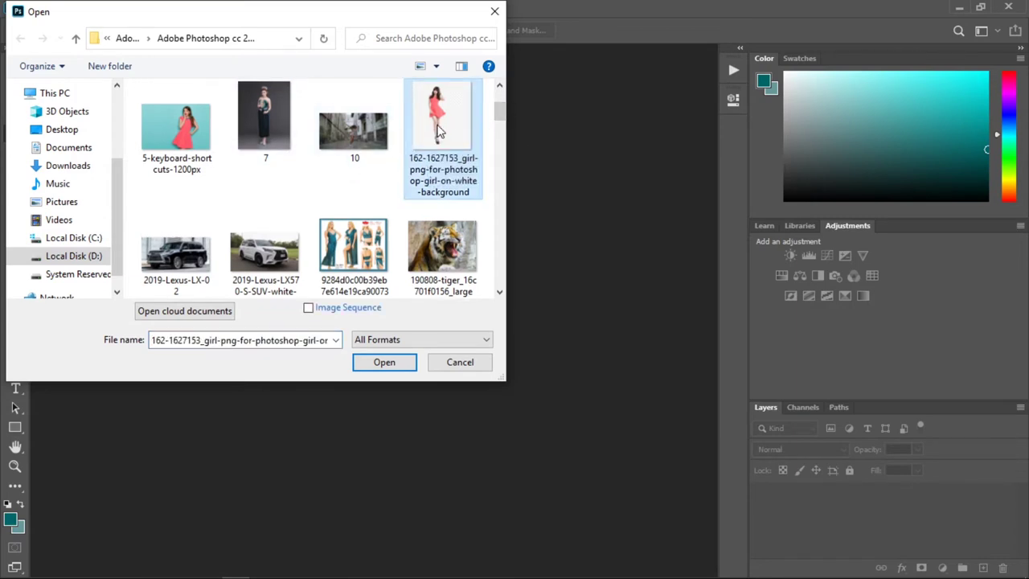
pyautogui.click(389, 363)
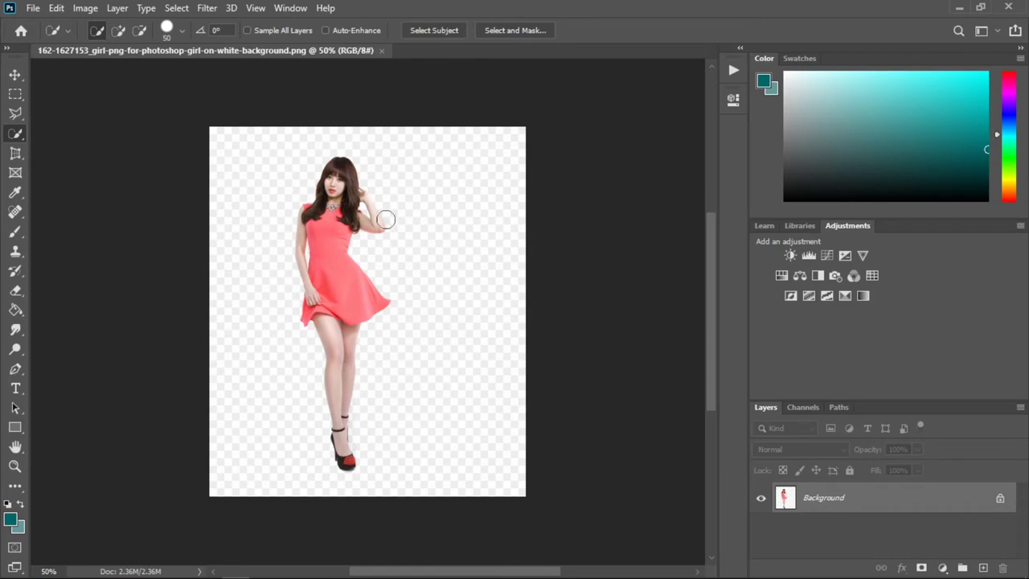
# Duplicate the Background layer as 'Background copy'
pyautogui.rightClick(860, 498)
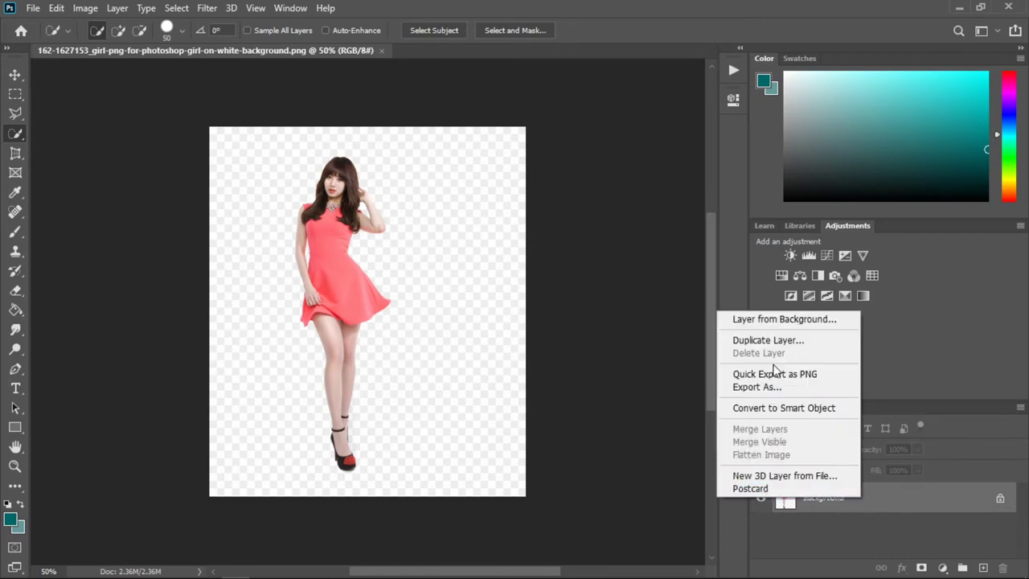
pyautogui.click(768, 340)
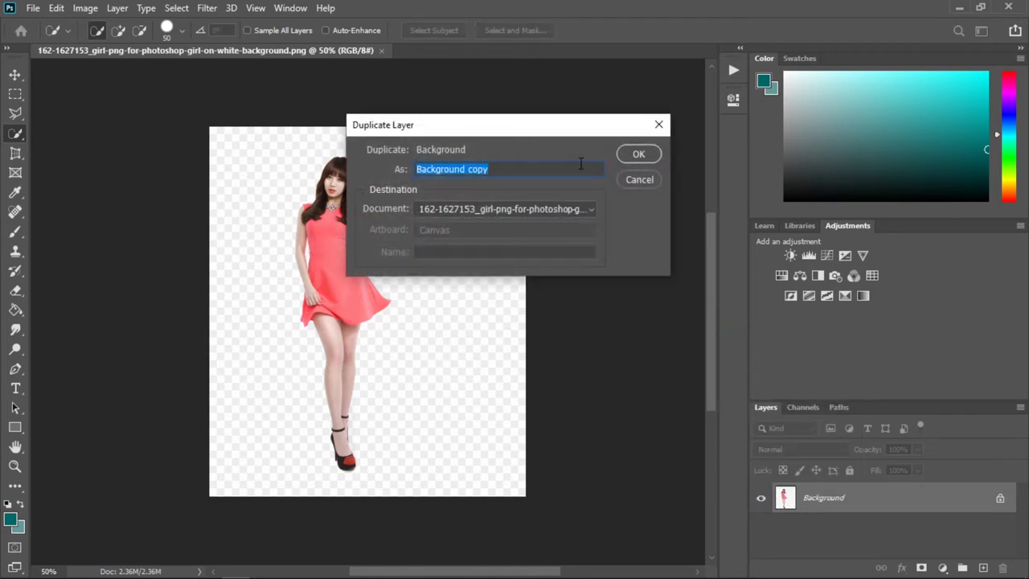
pyautogui.click(639, 153)
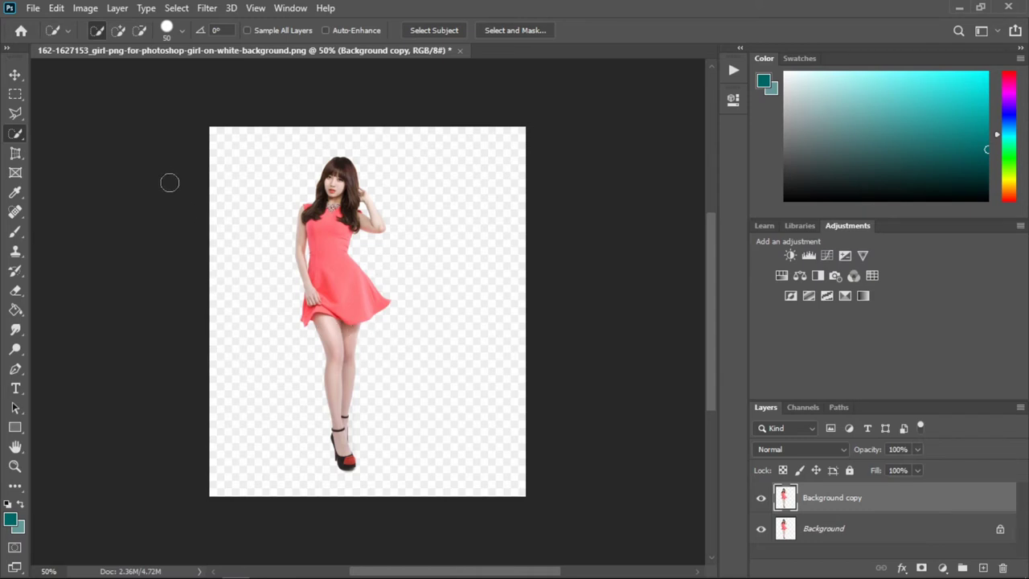
pyautogui.rightClick(17, 134)
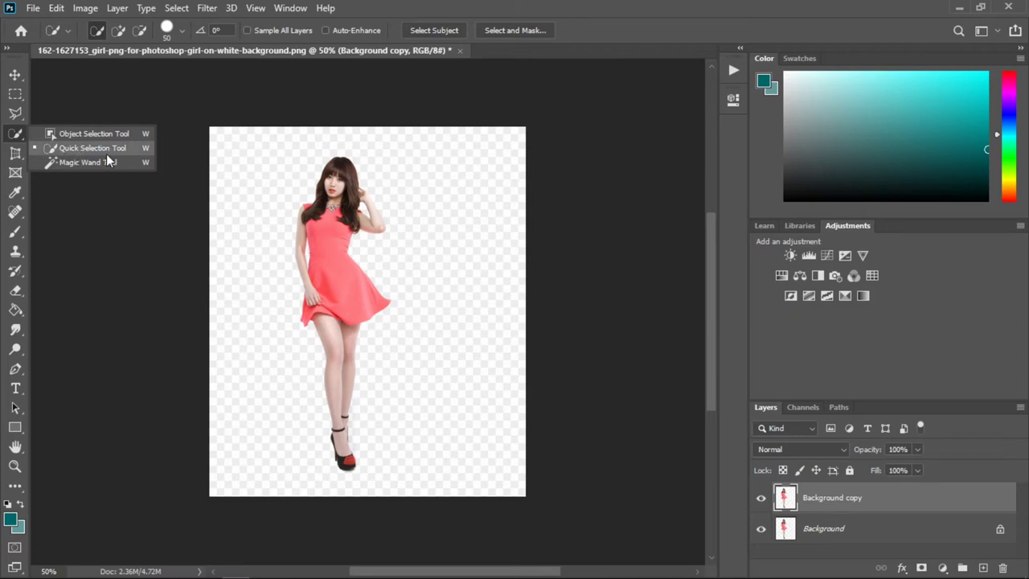
pyautogui.click(106, 153)
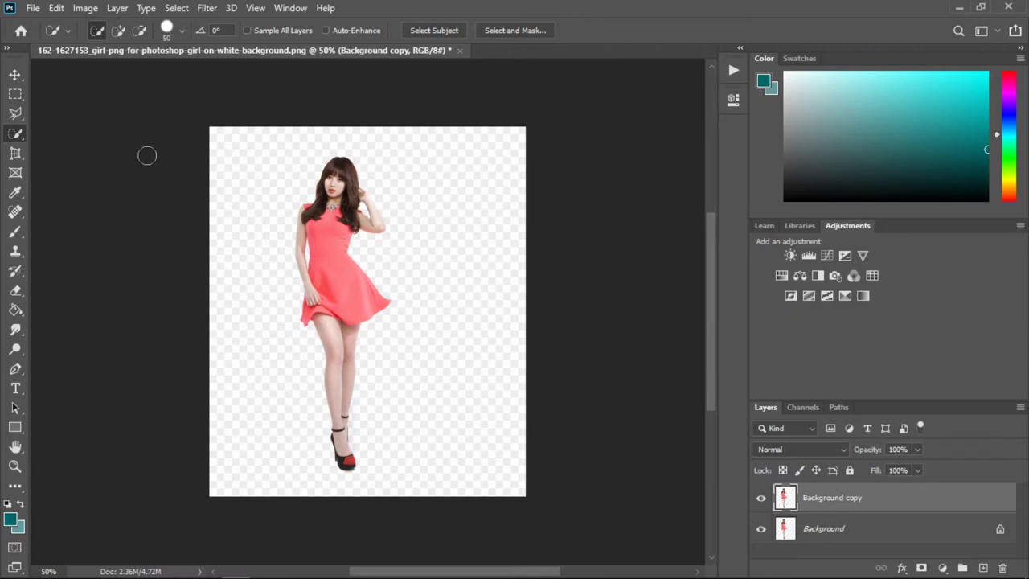
pyautogui.click(98, 30)
pyautogui.moveTo(330, 173)
pyautogui.mouseDown()
pyautogui.moveTo(426, 308)
pyautogui.moveTo(390, 442)
pyautogui.mouseUp()
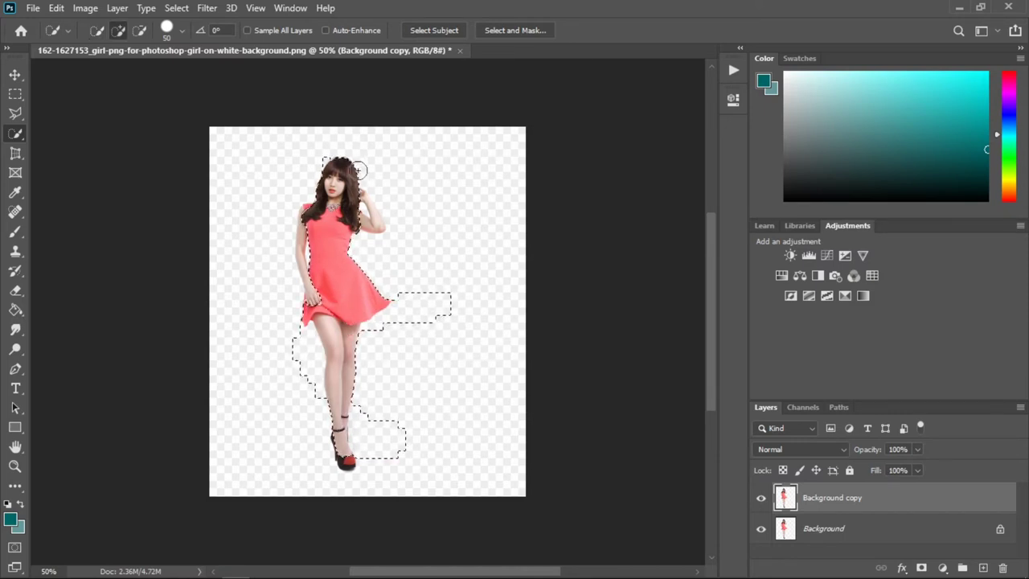
pyautogui.moveTo(340, 159)
pyautogui.mouseDown()
pyautogui.moveTo(345, 411)
pyautogui.moveTo(305, 475)
pyautogui.moveTo(337, 161)
pyautogui.moveTo(377, 153)
pyautogui.mouseUp()
pyautogui.moveTo(478, 246); pyautogui.dragTo(473, 297)
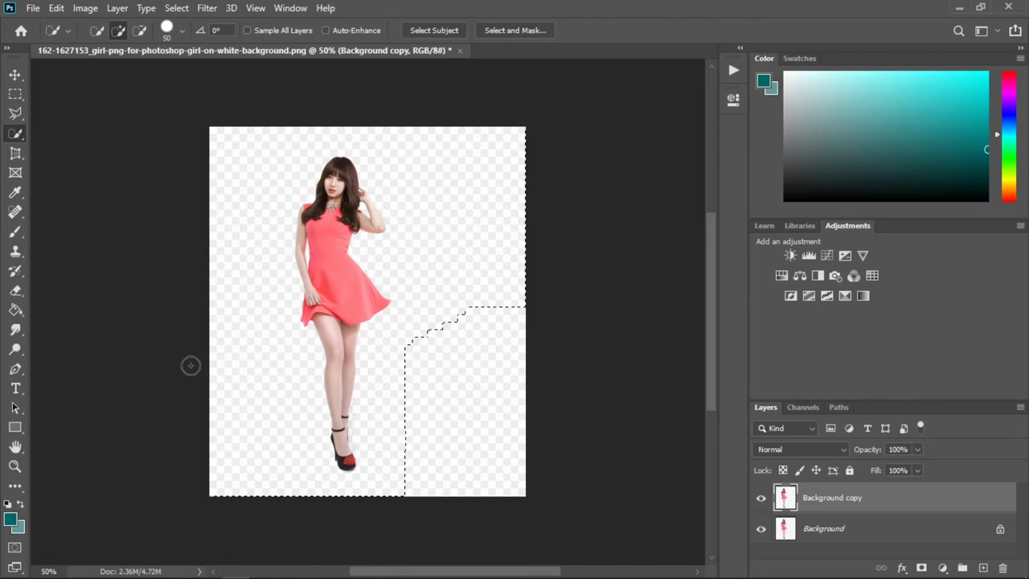
pyautogui.moveTo(378, 367); pyautogui.dragTo(430, 429)
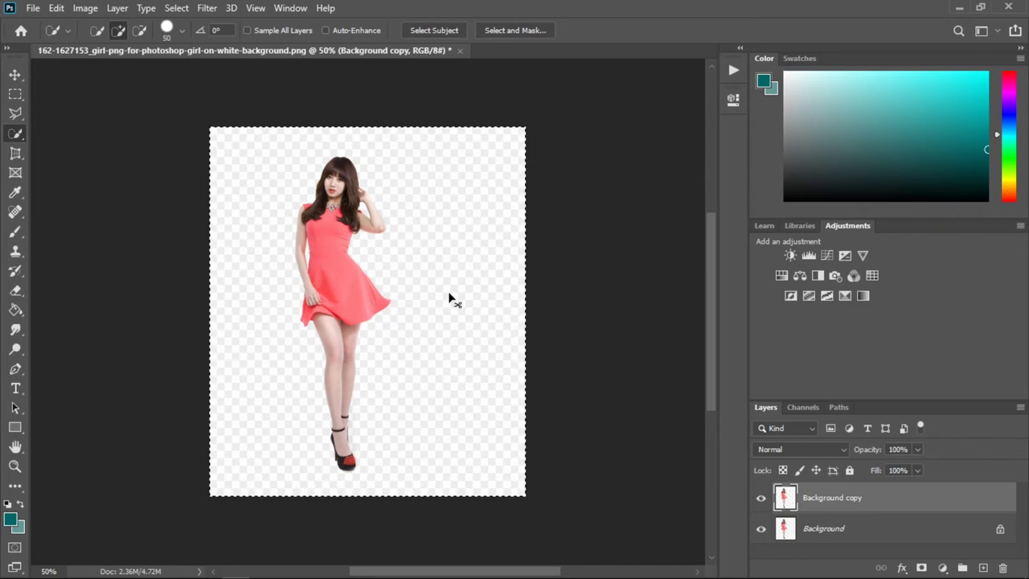
pyautogui.hotkey('ctrl', 'd')
# Select the woman's head and hair, then subtract the stray patch above her head
pyautogui.moveTo(336, 152); pyautogui.dragTo(331, 146)
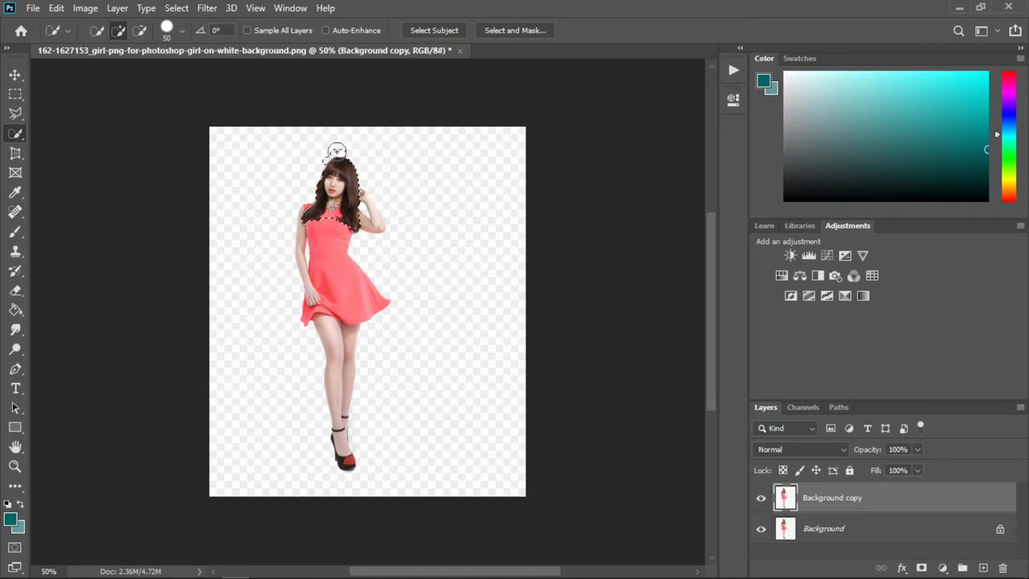
pyautogui.moveTo(341, 157); pyautogui.dragTo(328, 153)
pyautogui.click(140, 30)
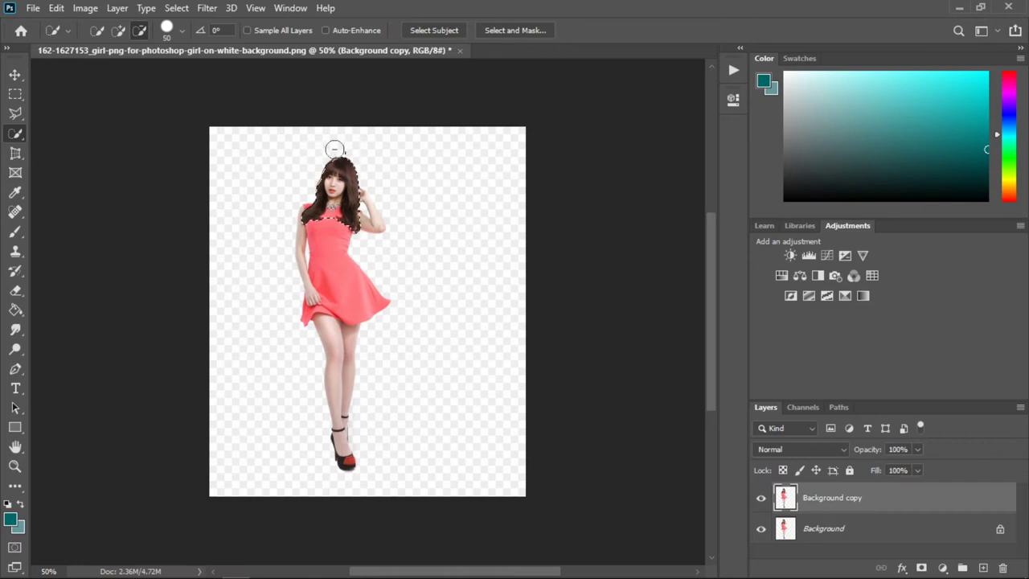
pyautogui.click(344, 153)
# Enlarge the brush to 90 px and add the dress down to the legs
pyautogui.click(184, 32)
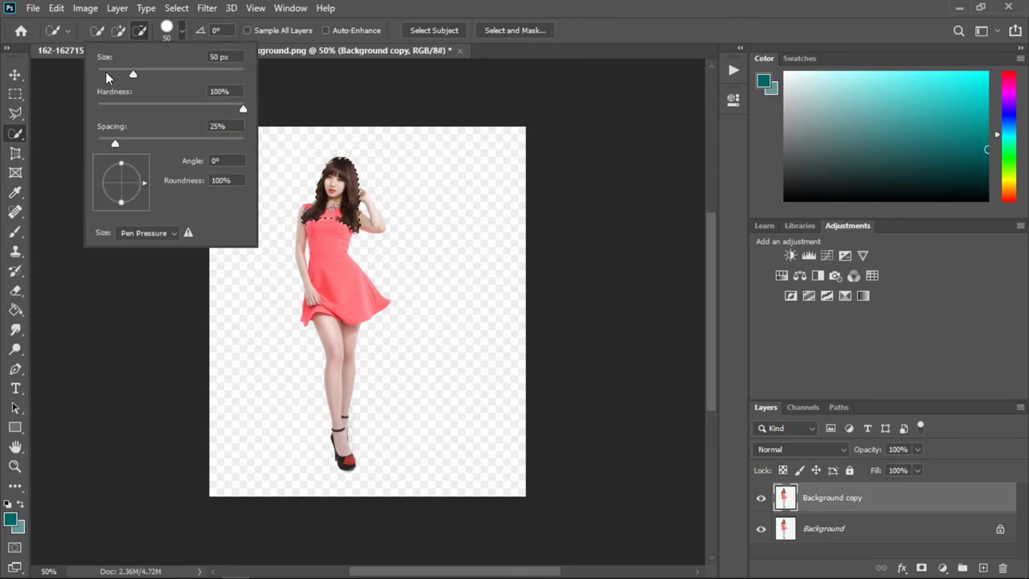
pyautogui.moveTo(130, 78); pyautogui.dragTo(189, 75)
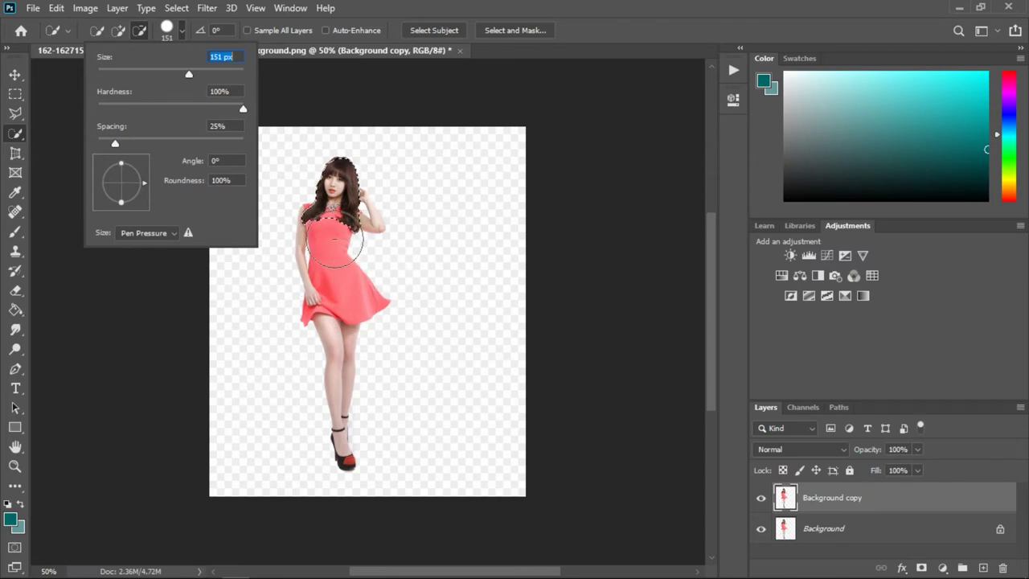
pyautogui.press('Return')
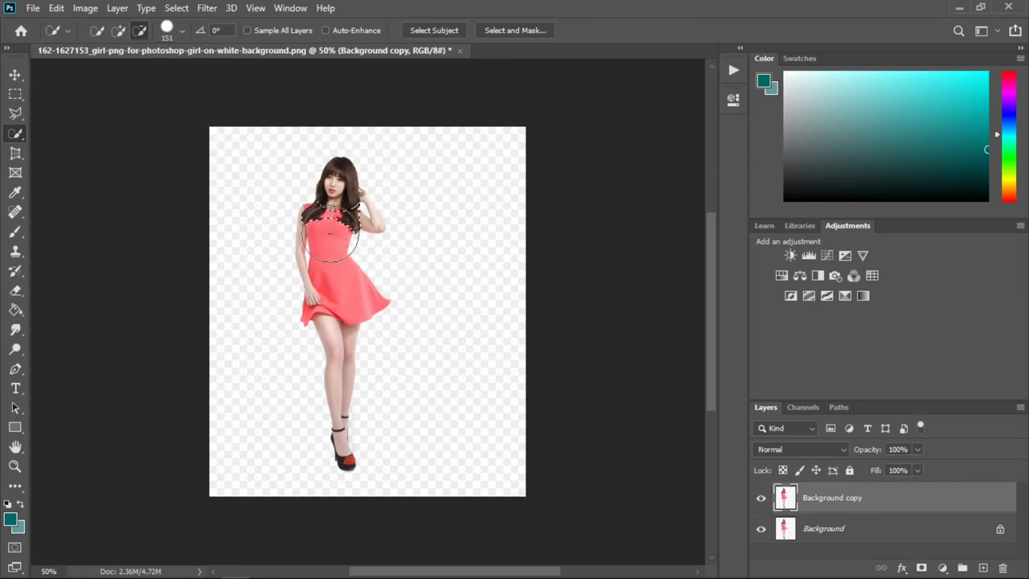
pyautogui.click(118, 31)
pyautogui.moveTo(308, 174); pyautogui.dragTo(354, 391)
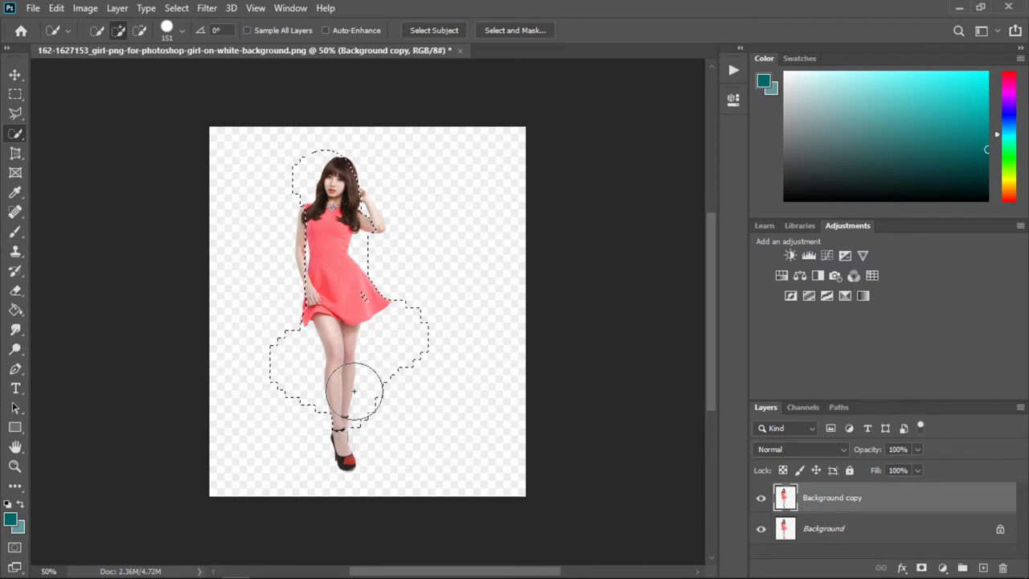
# Try brush sizes with the bracket keys, then deselect everything
pyautogui.press('[')
pyautogui.press('[')
pyautogui.press('[')
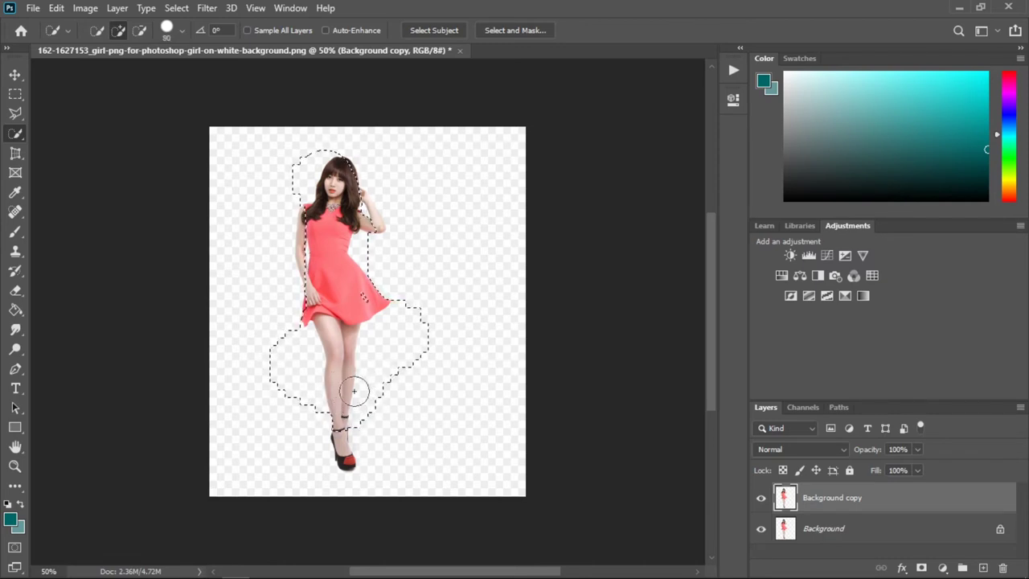
pyautogui.press('[')
pyautogui.press('[')
pyautogui.press('[')
pyautogui.press(']')
pyautogui.press(']')
pyautogui.press(']')
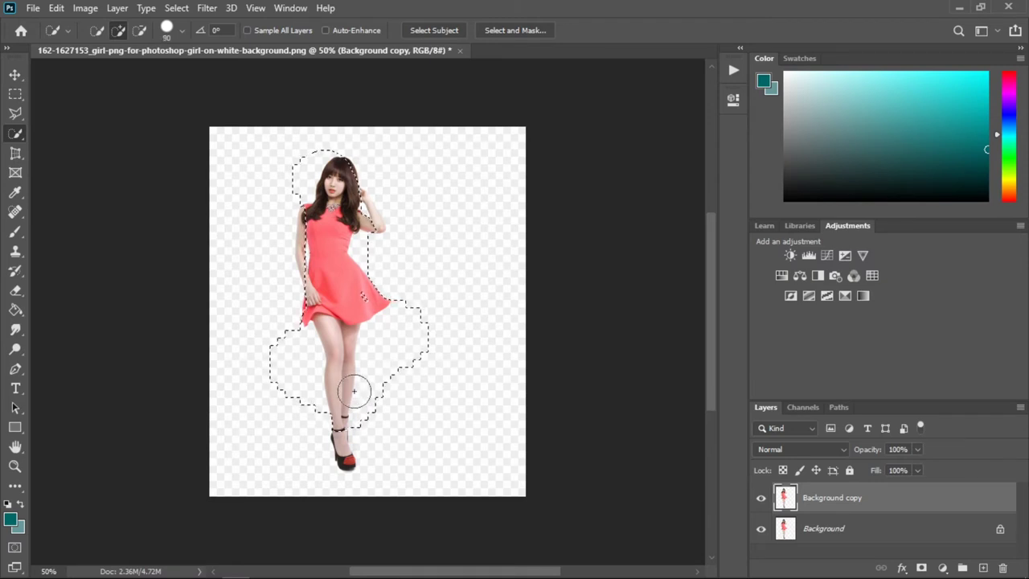
pyautogui.press(']')
pyautogui.press(']')
pyautogui.press('[')
pyautogui.press('[')
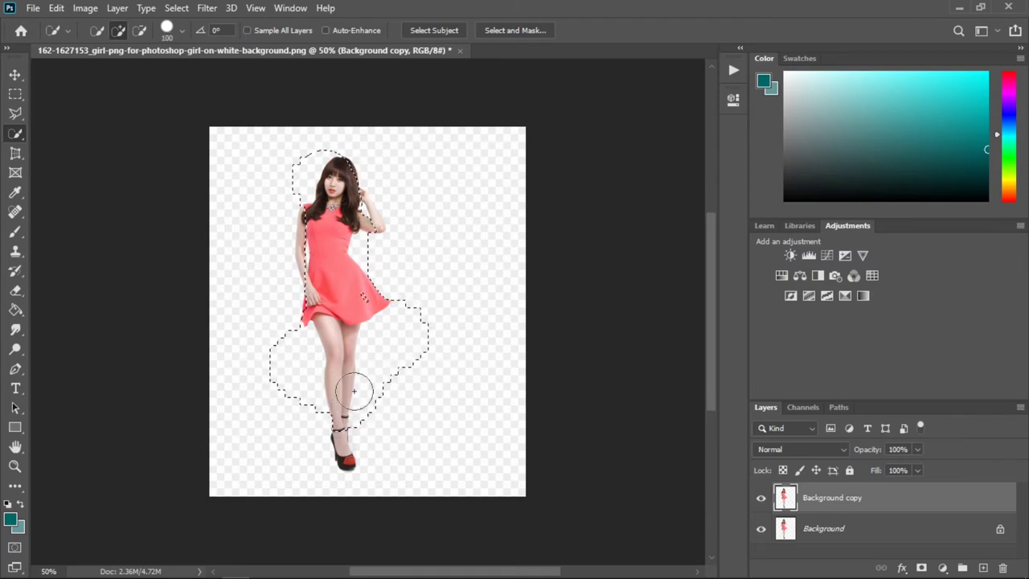
pyautogui.press('[')
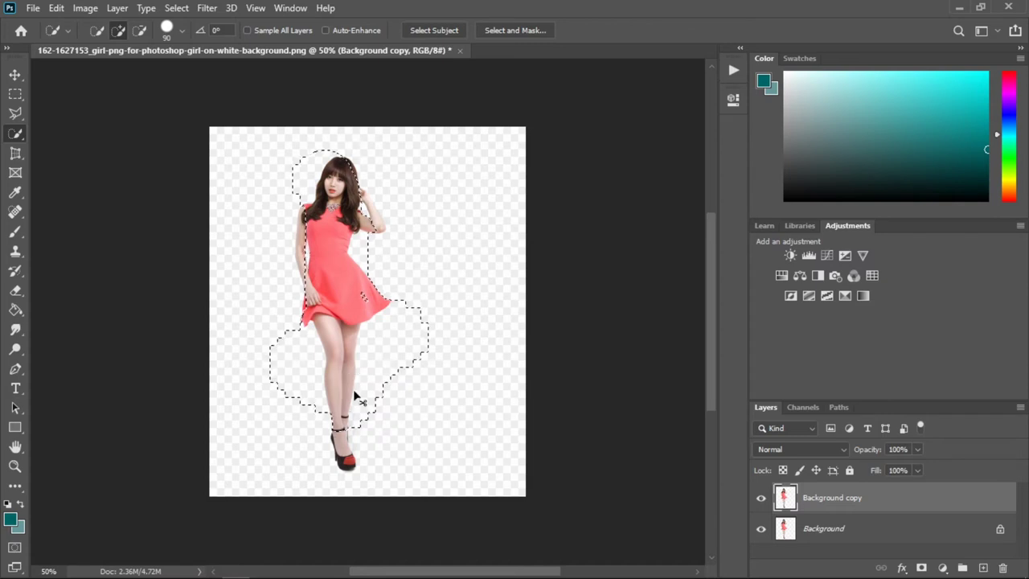
pyautogui.hotkey('ctrl', 'd')
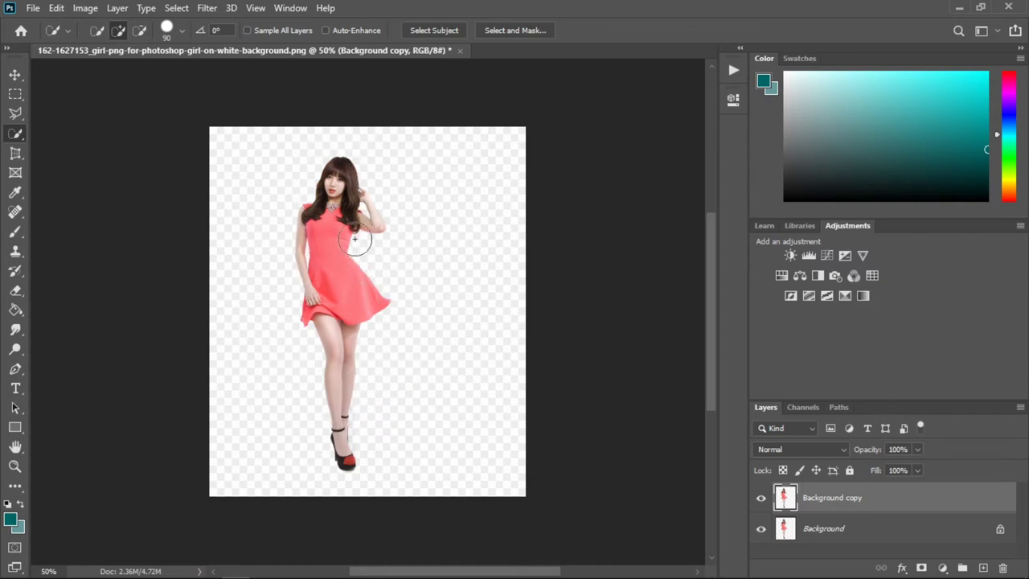
# With a 50 px brush, select the girl from her hair down to her shoes
pyautogui.press('[')
pyautogui.press('[')
pyautogui.press('[')
pyautogui.press('[')
pyautogui.moveTo(333, 163); pyautogui.dragTo(341, 169)
pyautogui.hotkey('ctrl', 'd')
pyautogui.moveTo(341, 169)
pyautogui.mouseDown()
pyautogui.moveTo(352, 208)
pyautogui.moveTo(363, 207)
pyautogui.moveTo(315, 211)
pyautogui.moveTo(315, 300)
pyautogui.moveTo(344, 461)
pyautogui.mouseUp()
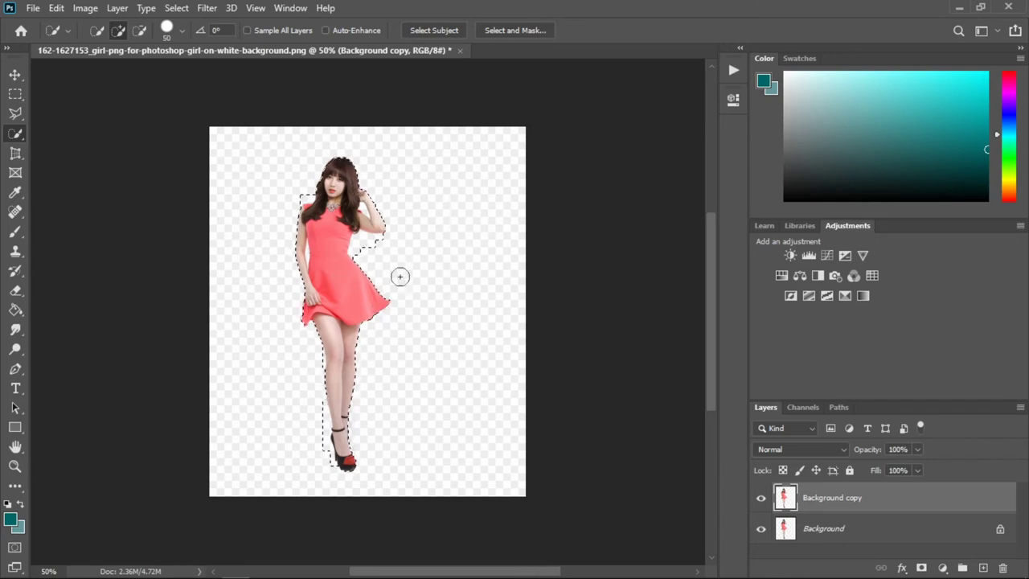
# Subtract the gap between arm and body, alternating Add and Subtract to refine edges
pyautogui.click(140, 30)
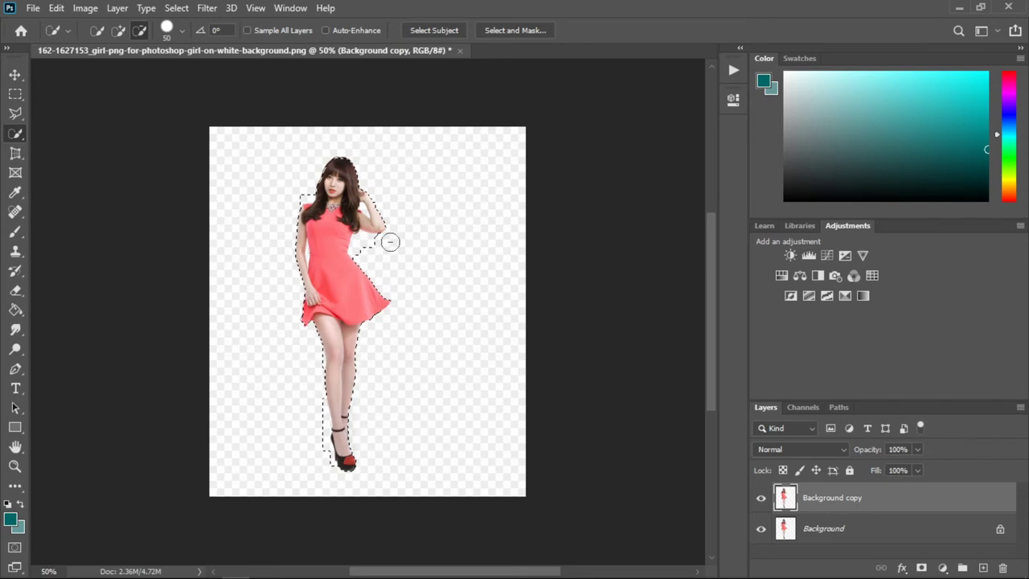
pyautogui.moveTo(386, 243); pyautogui.dragTo(365, 241)
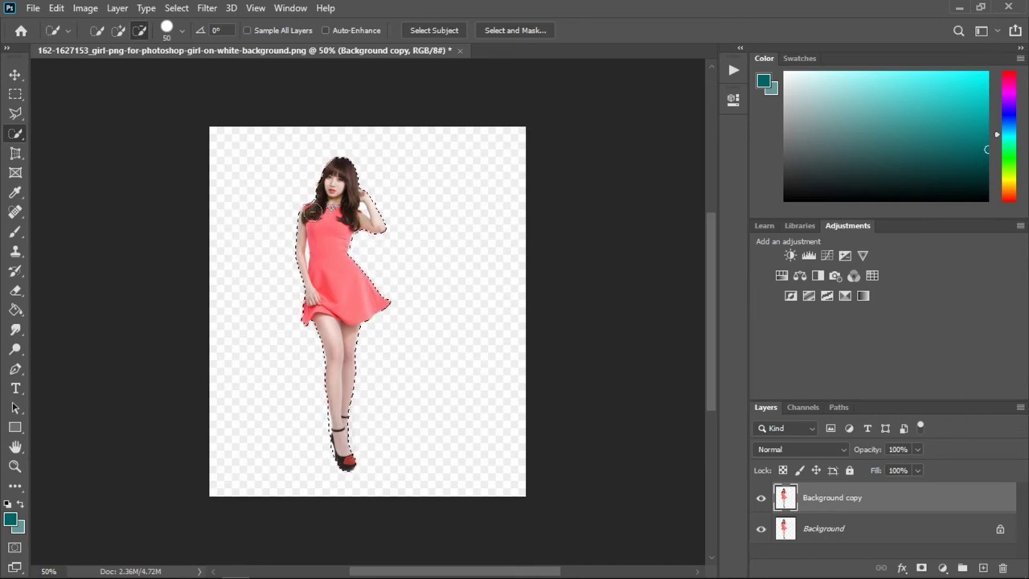
pyautogui.click(118, 31)
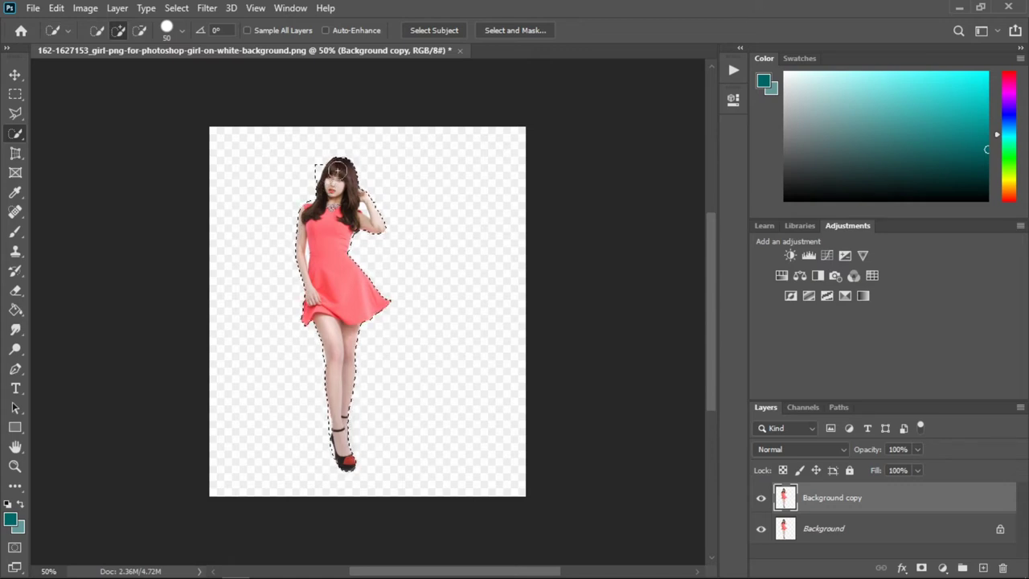
pyautogui.click(140, 30)
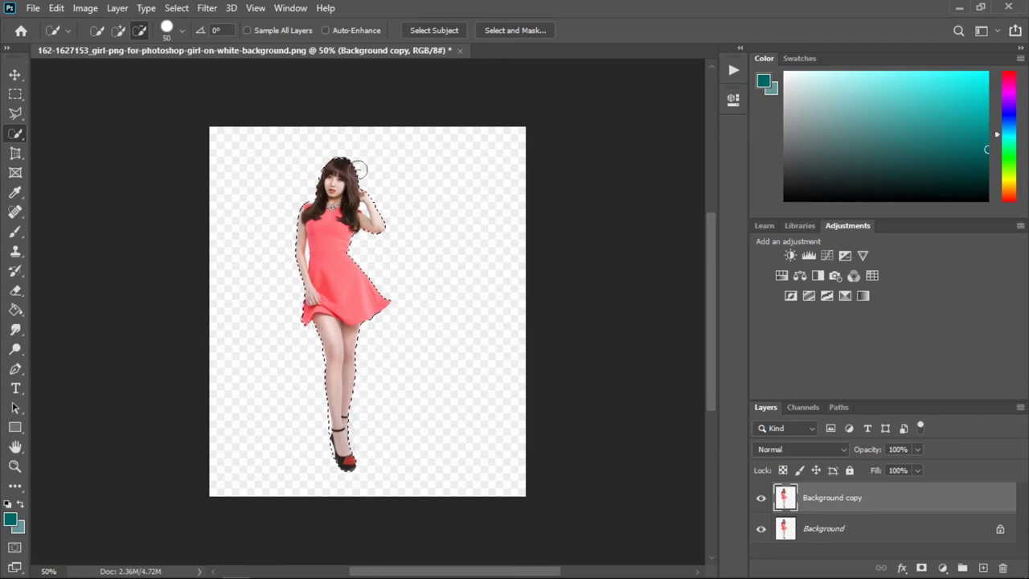
pyautogui.click(117, 30)
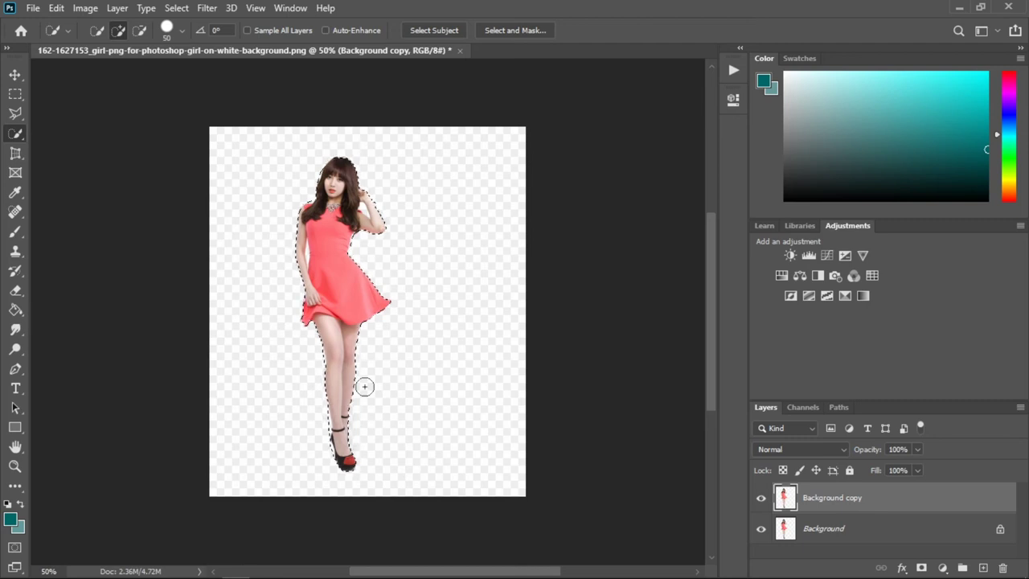
pyautogui.click(139, 30)
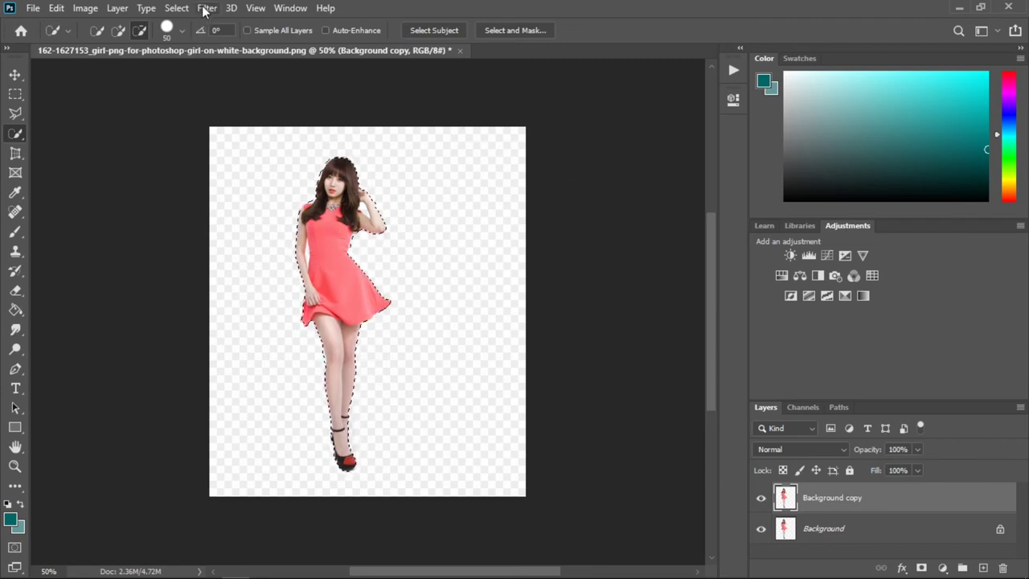
# Apply Select > Modify > Smooth with a Sample Radius of 2 pixels
pyautogui.click(173, 8)
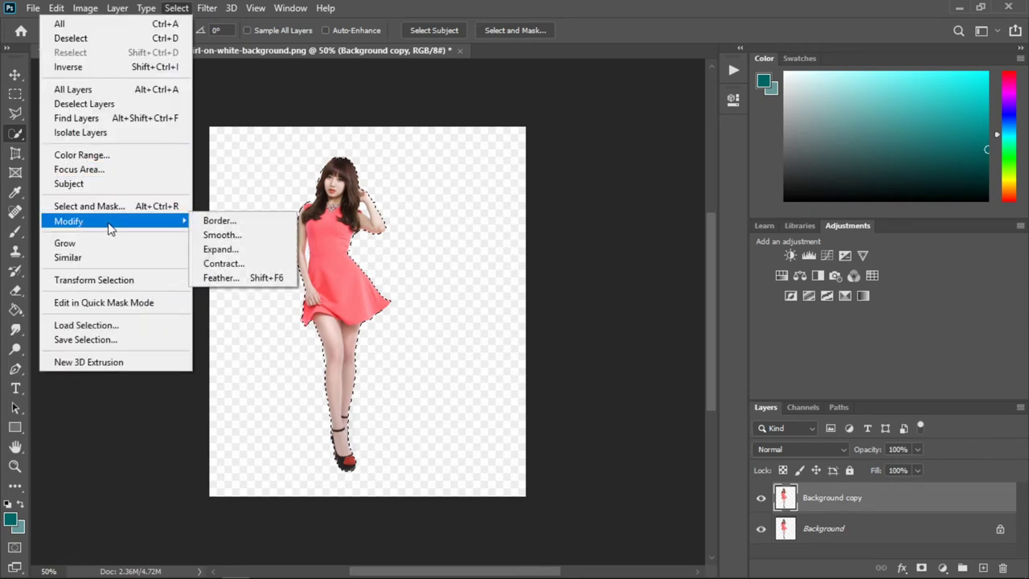
pyautogui.moveTo(113, 221)
pyautogui.click(228, 238)
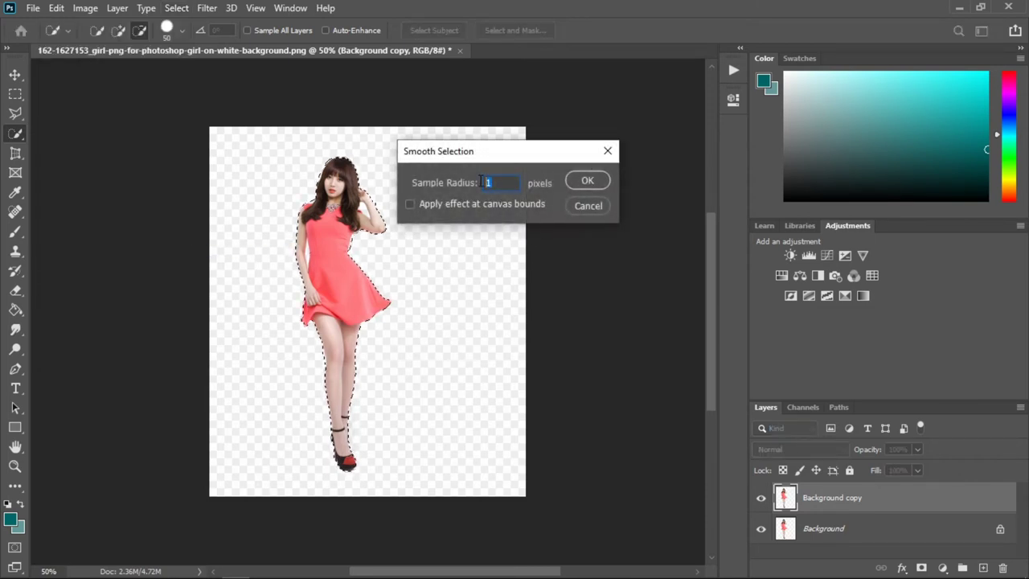
pyautogui.write('2')
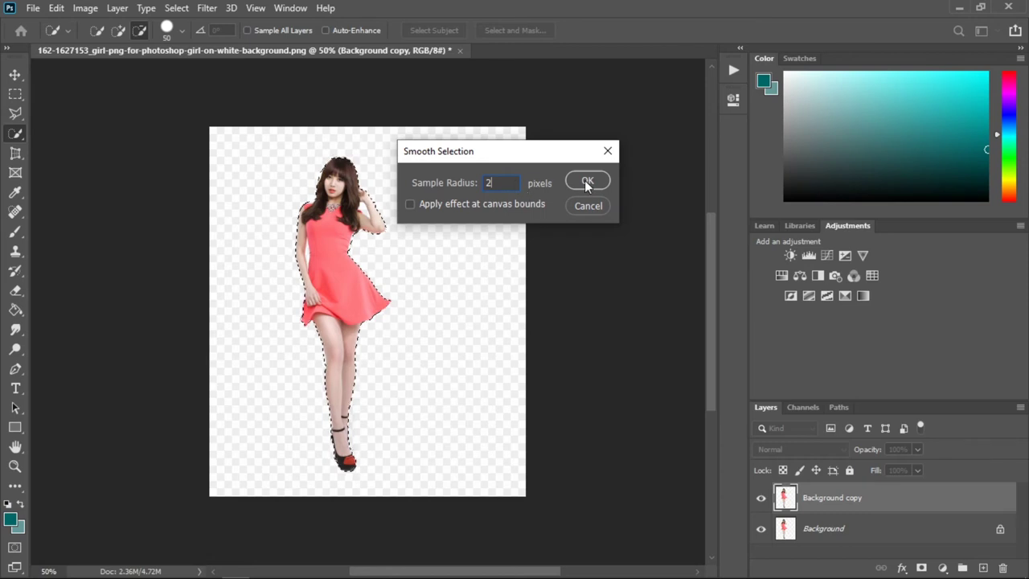
pyautogui.click(587, 180)
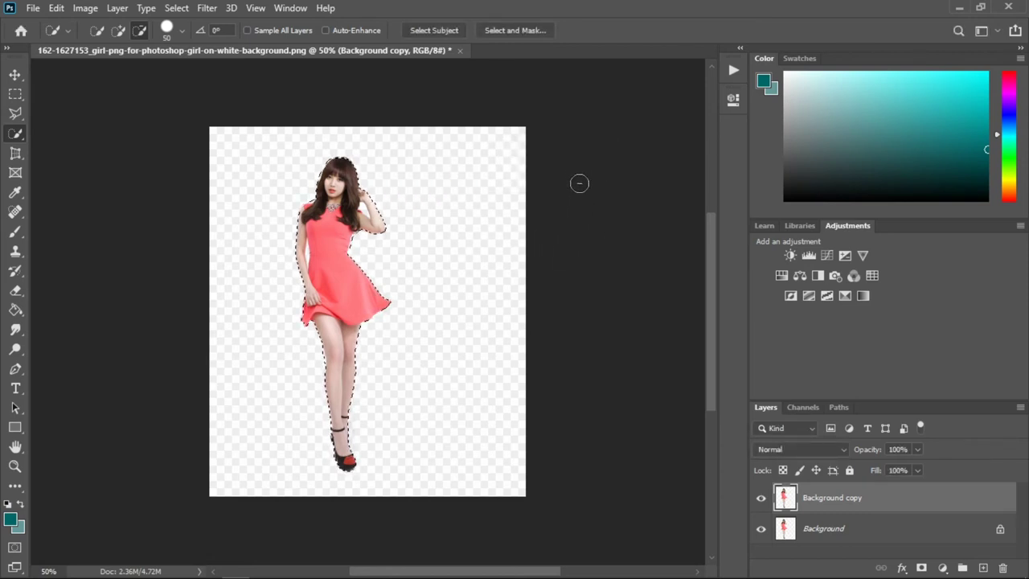
# Open the Select and Mask workspace for the girl's selection
pyautogui.click(517, 31)
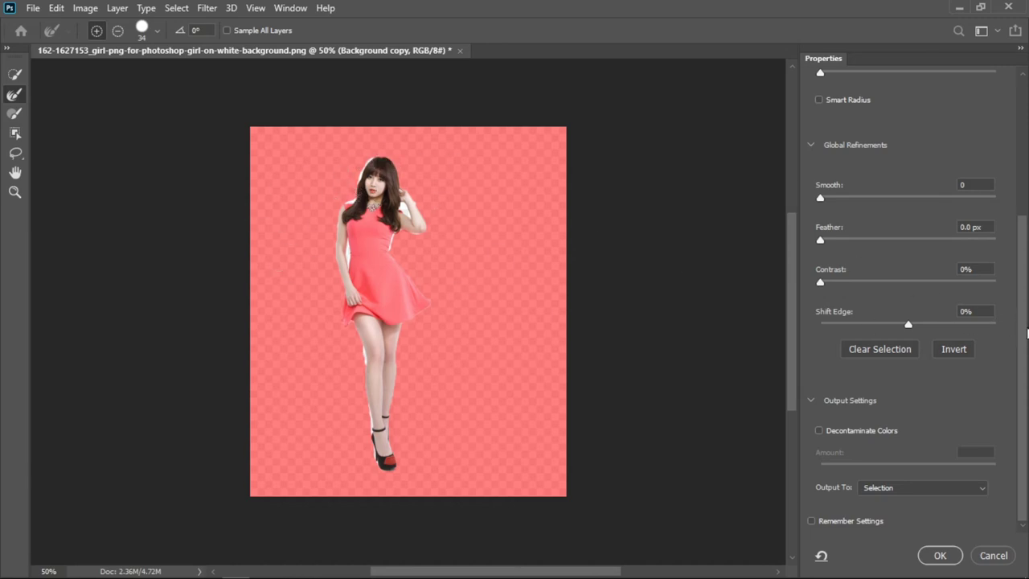
pyautogui.scroll(2, 909, 334)
pyautogui.scroll(2, 908, 334)
pyautogui.scroll(2, 908, 334)
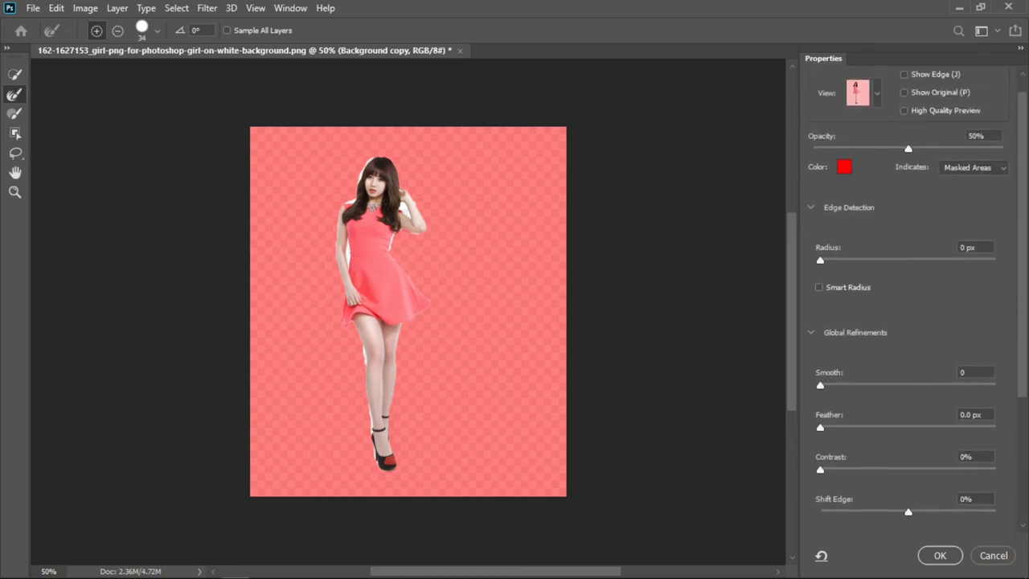
pyautogui.scroll(1, 908, 334)
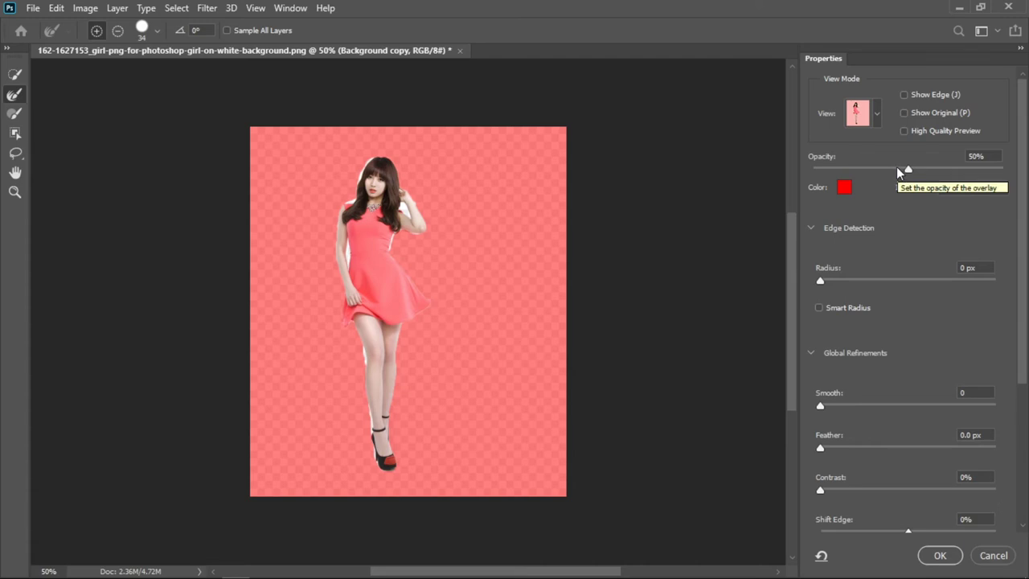
# Preview the cutout in On Black view, then return to Overlay view
pyautogui.click(877, 116)
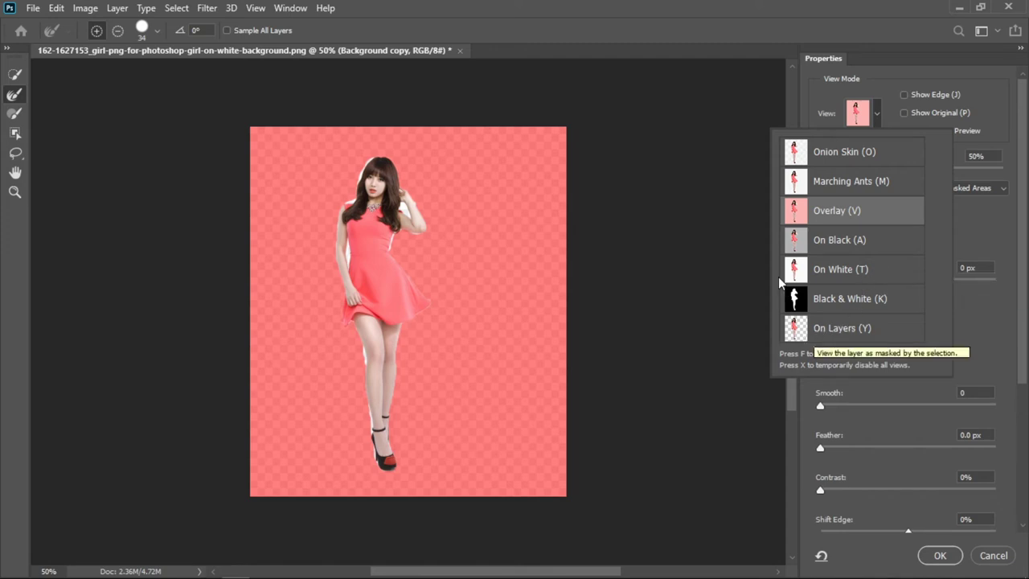
pyautogui.click(804, 246)
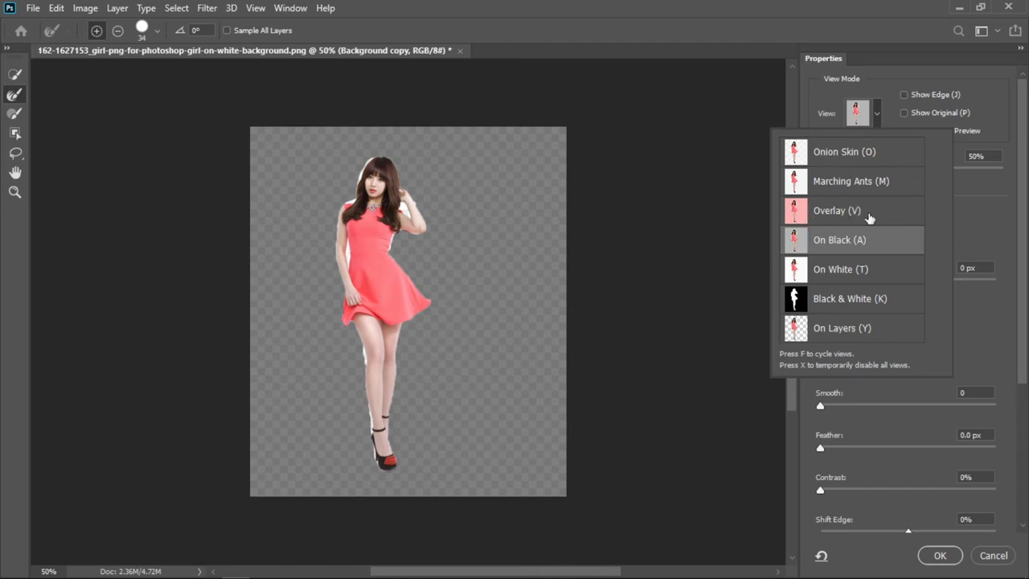
pyautogui.click(820, 211)
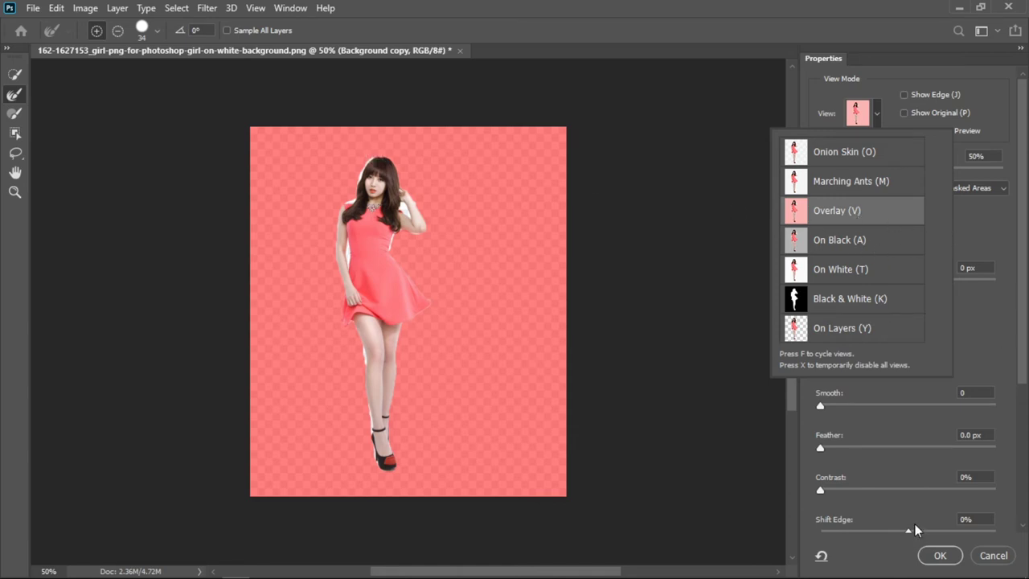
pyautogui.press('Escape')
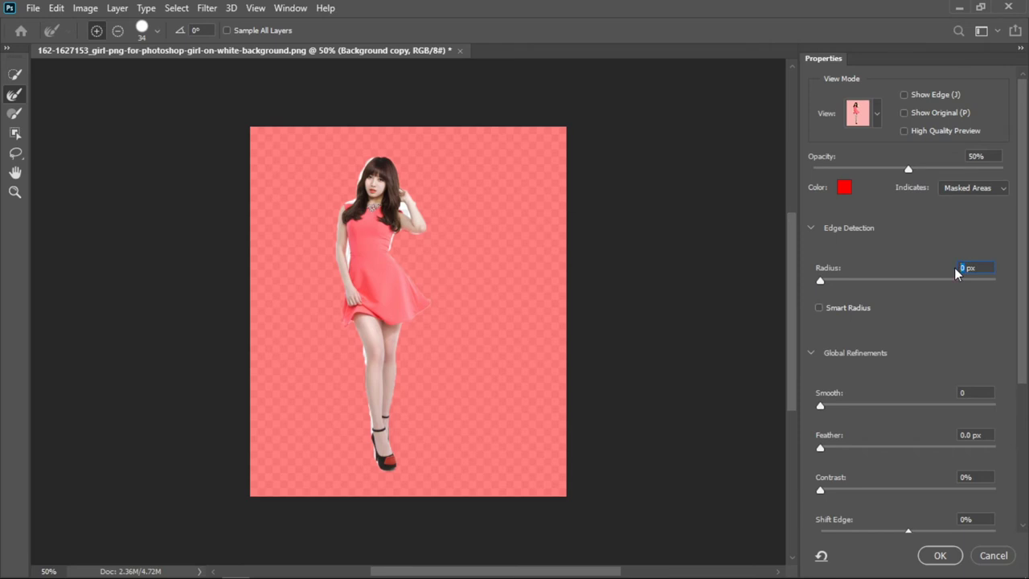
# Set Edge Detection Radius to 3 px and enable Decontaminate Colors at 100%
pyautogui.write('3')
pyautogui.moveTo(1026, 258); pyautogui.dragTo(1027, 388)
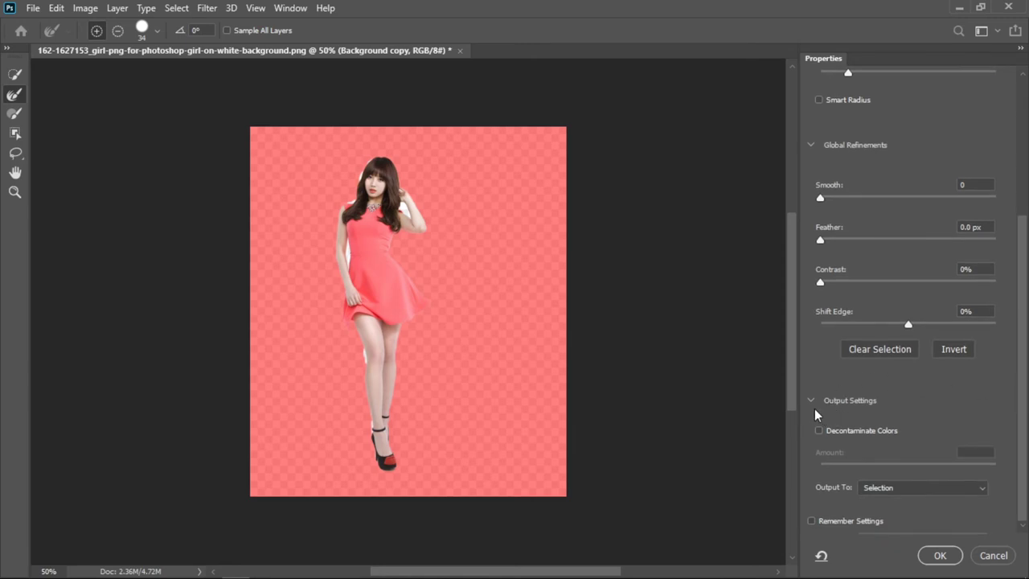
pyautogui.click(810, 400)
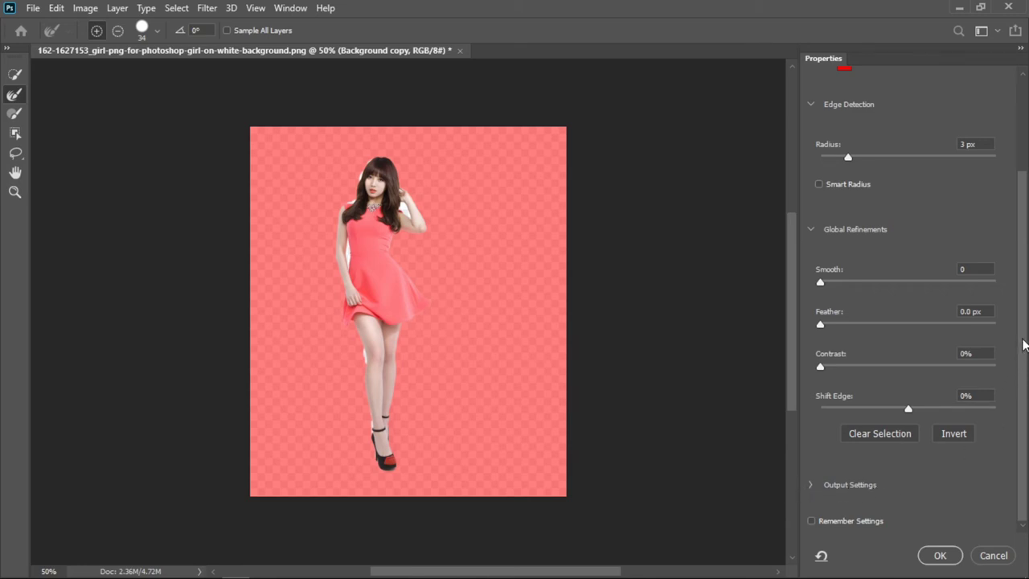
pyautogui.click(811, 487)
pyautogui.scroll(-3, 949, 402)
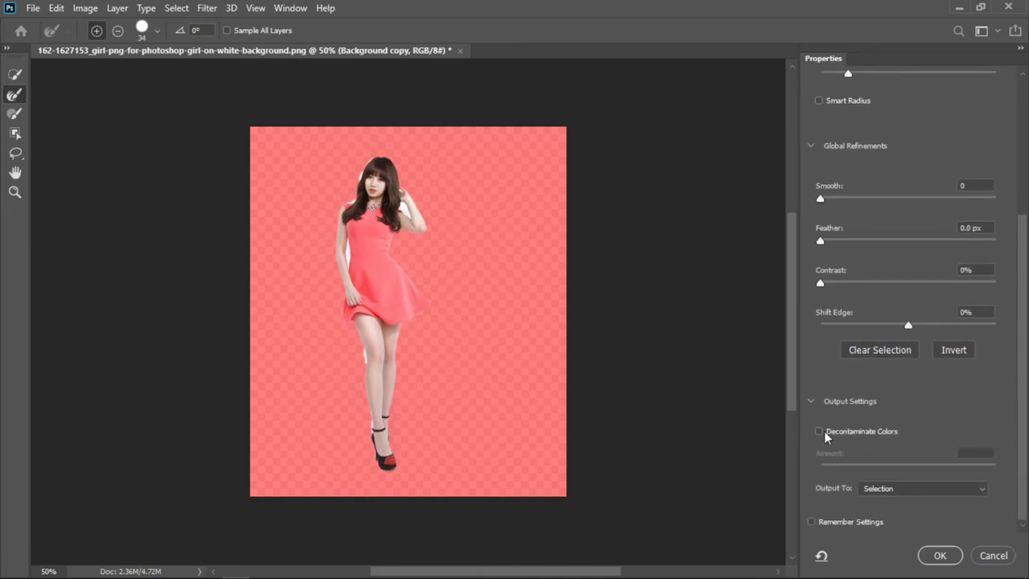
pyautogui.click(819, 432)
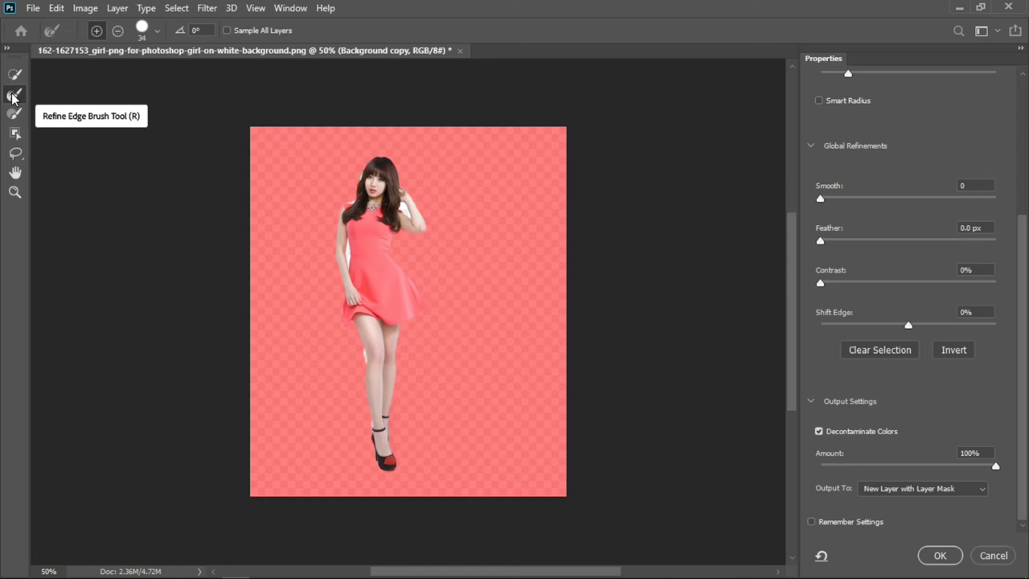
# Zoom in and refine the mask along the girl's left leg down to her feet
pyautogui.click(13, 98)
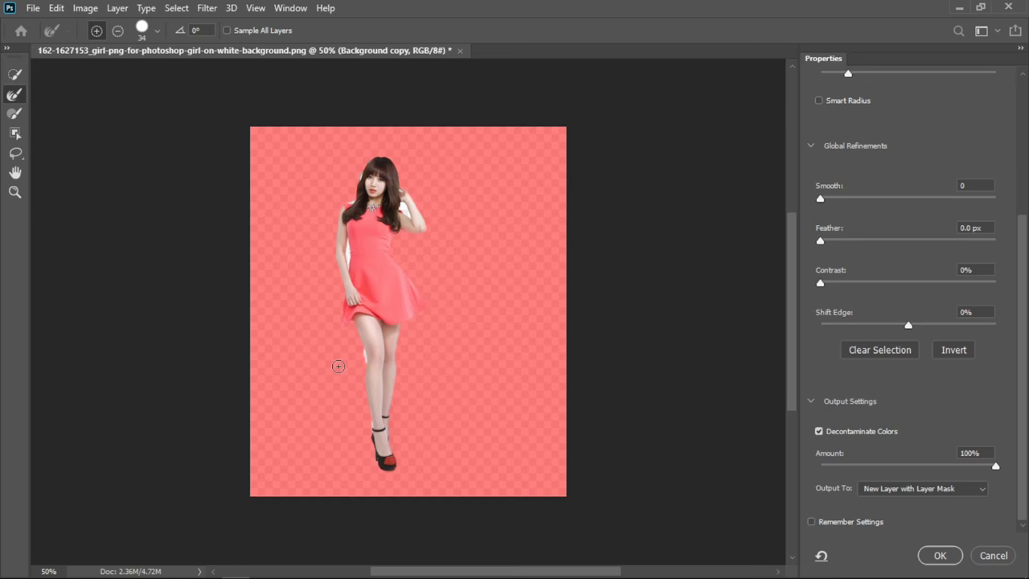
pyautogui.hotkey('ctrl', '+')
pyautogui.hotkey('ctrl', '+')
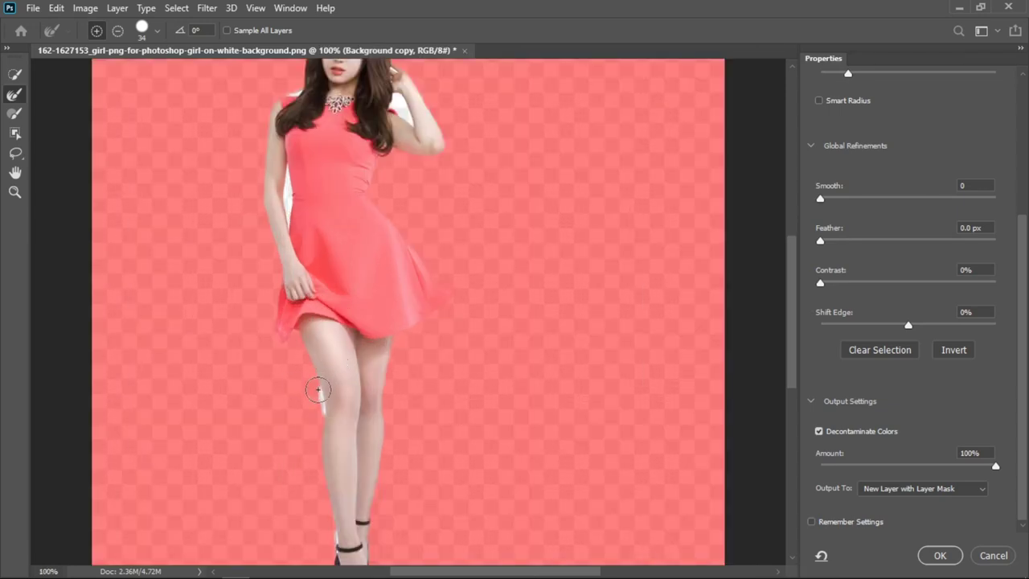
pyautogui.moveTo(305, 380); pyautogui.dragTo(321, 503)
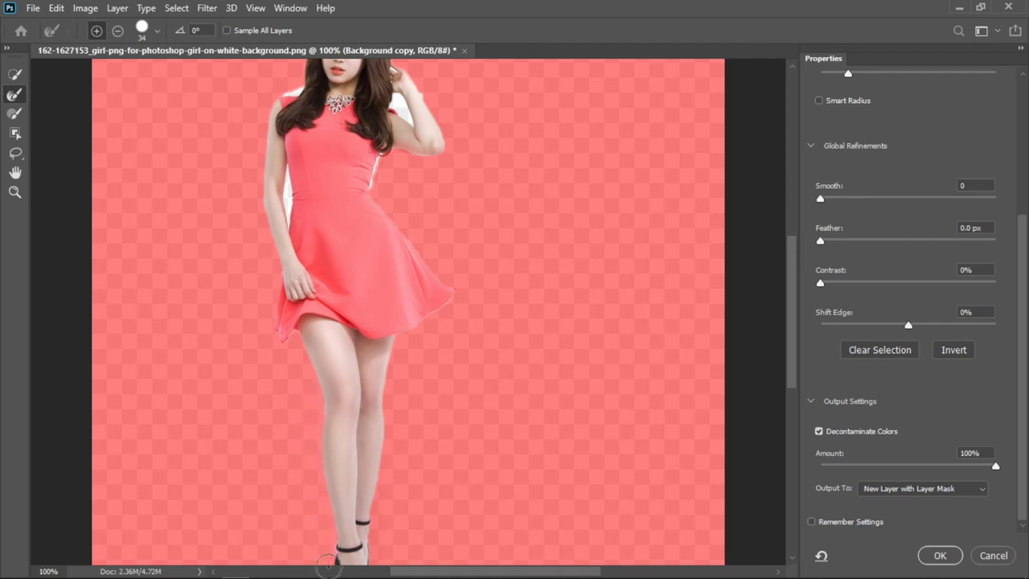
pyautogui.moveTo(320, 503); pyautogui.dragTo(338, 562)
pyautogui.moveTo(793, 317); pyautogui.dragTo(793, 370)
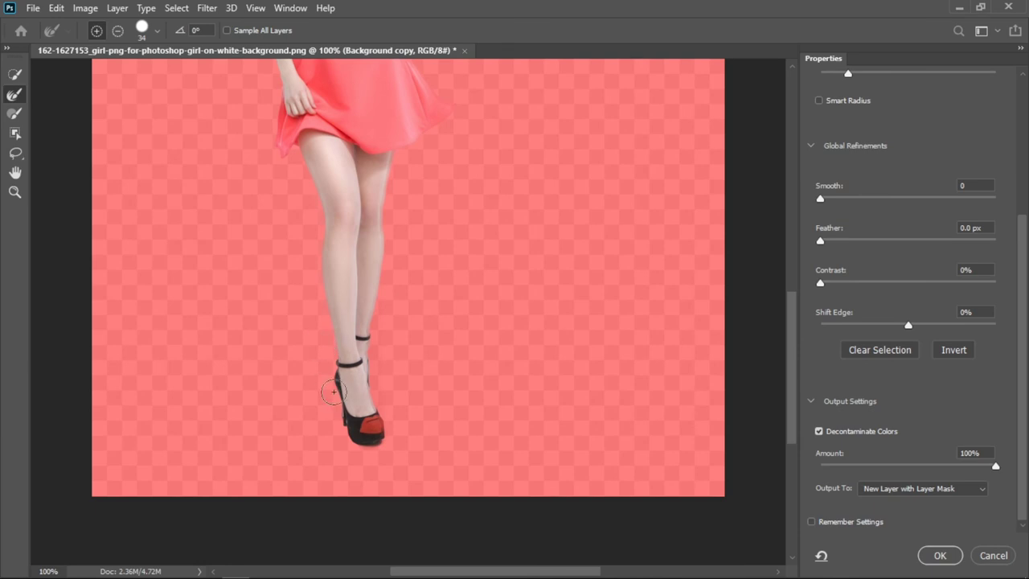
pyautogui.moveTo(789, 408); pyautogui.dragTo(789, 308)
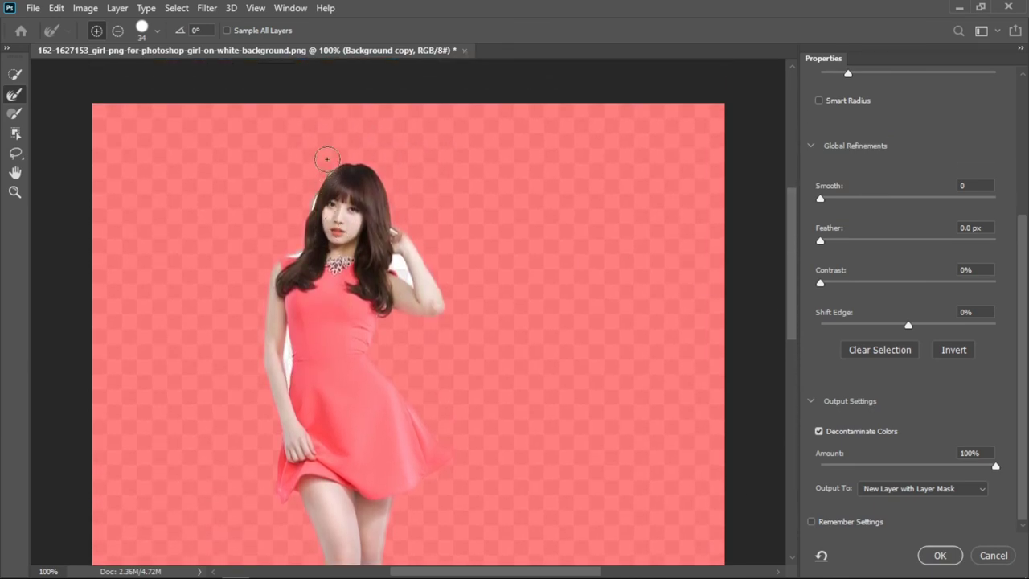
# Remove the white halo along the hair's outer edge and around the arm, zooming to 200%
pyautogui.moveTo(321, 167); pyautogui.dragTo(294, 243)
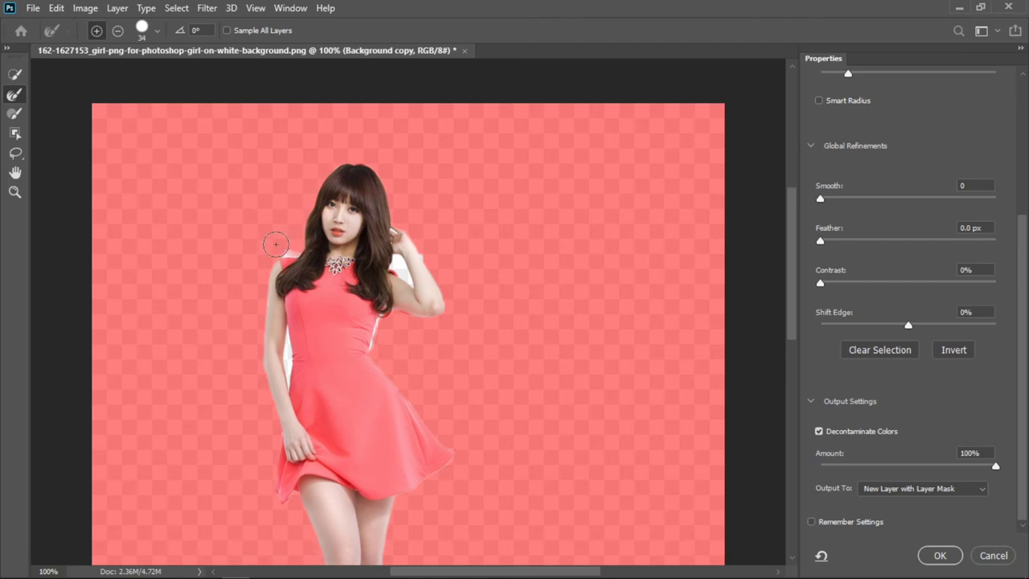
pyautogui.moveTo(294, 243); pyautogui.dragTo(263, 262)
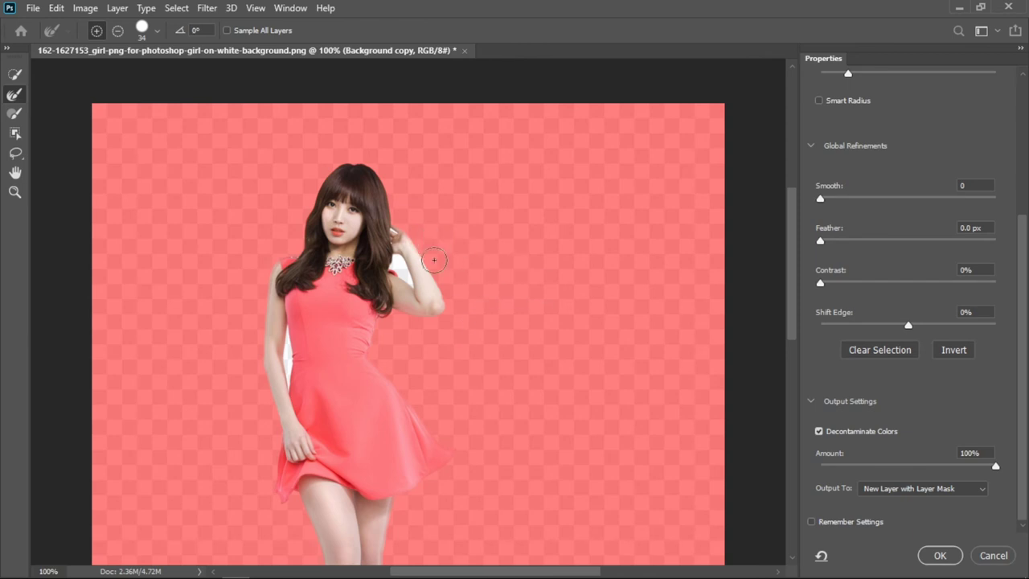
pyautogui.moveTo(426, 317); pyautogui.dragTo(401, 268)
pyautogui.hotkey('ctrl', '-')
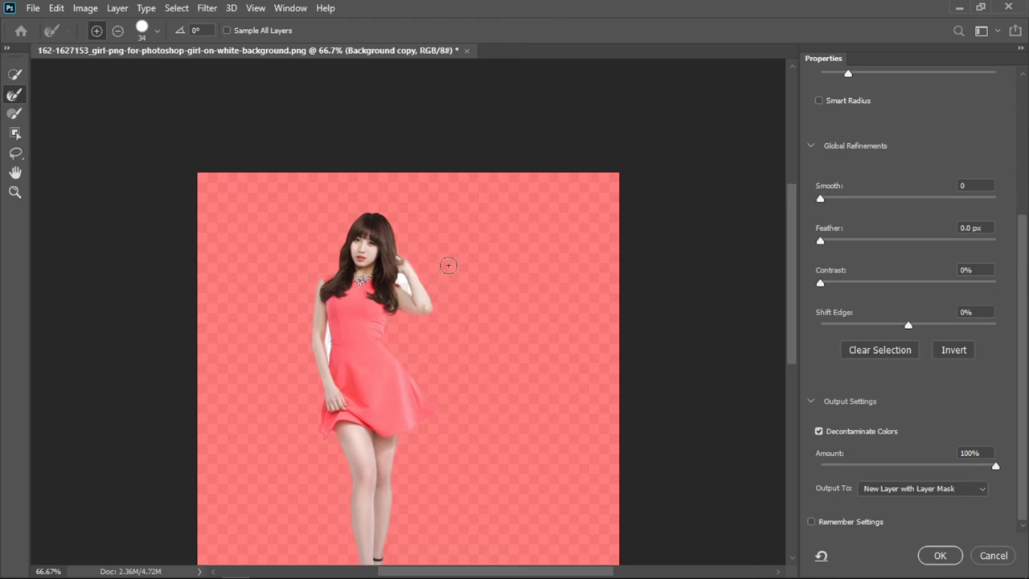
pyautogui.hotkey('ctrl', '+')
pyautogui.hotkey('ctrl', '+')
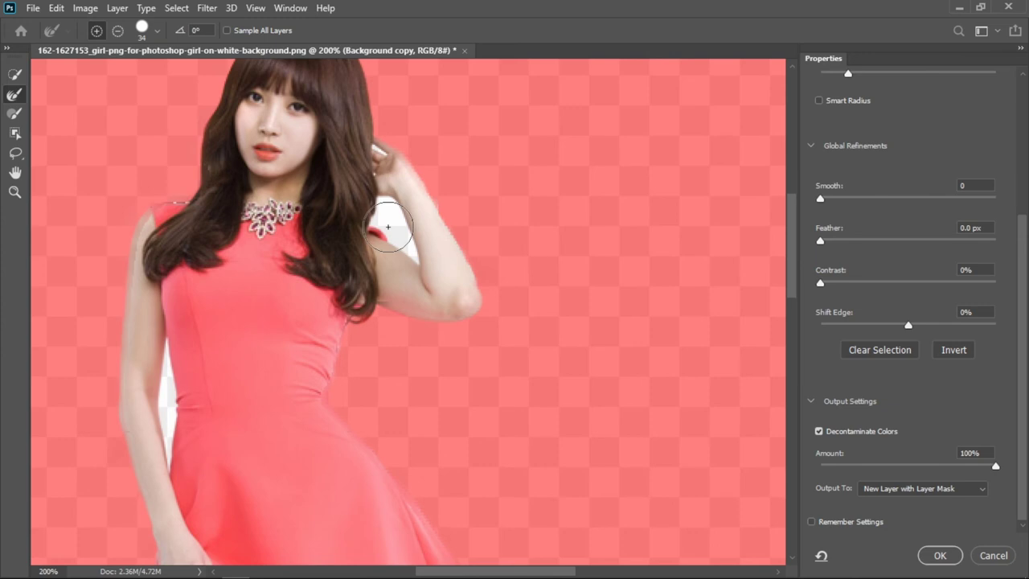
# Shrink the refine brush to 13 px, clean the shoulder fringe, and pan to the waist
pyautogui.click(158, 32)
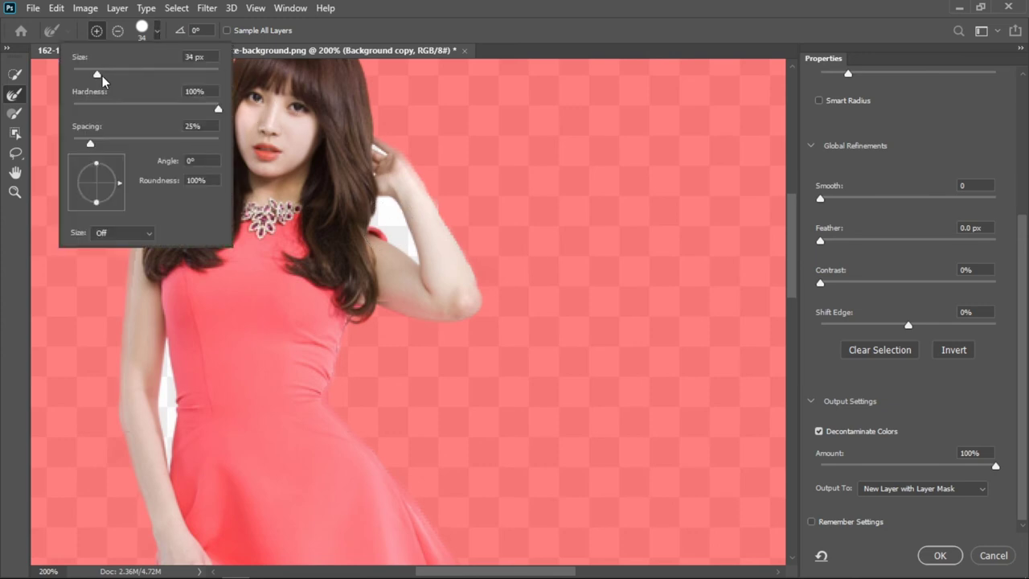
pyautogui.moveTo(98, 77); pyautogui.dragTo(81, 74)
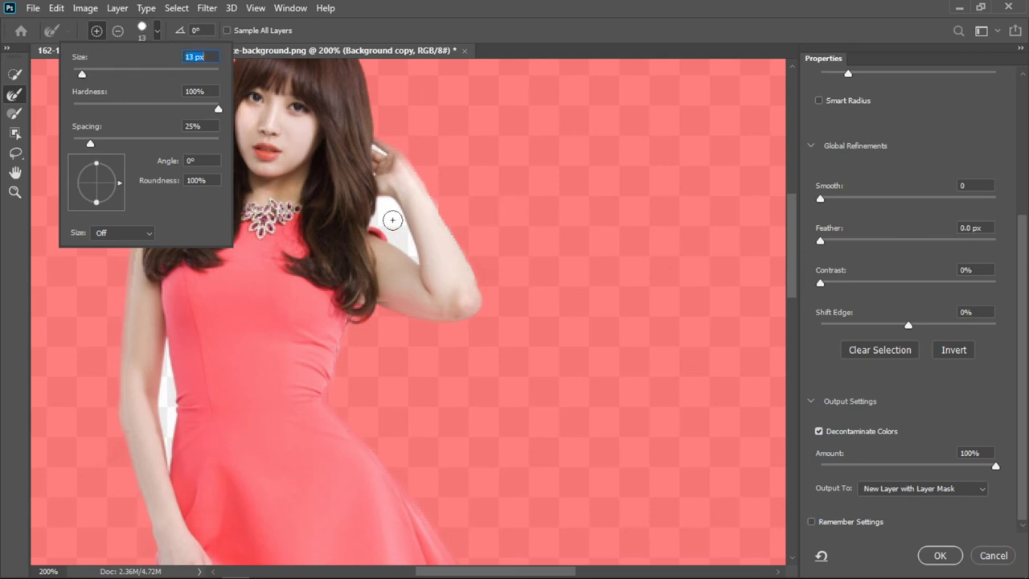
pyautogui.click(385, 209)
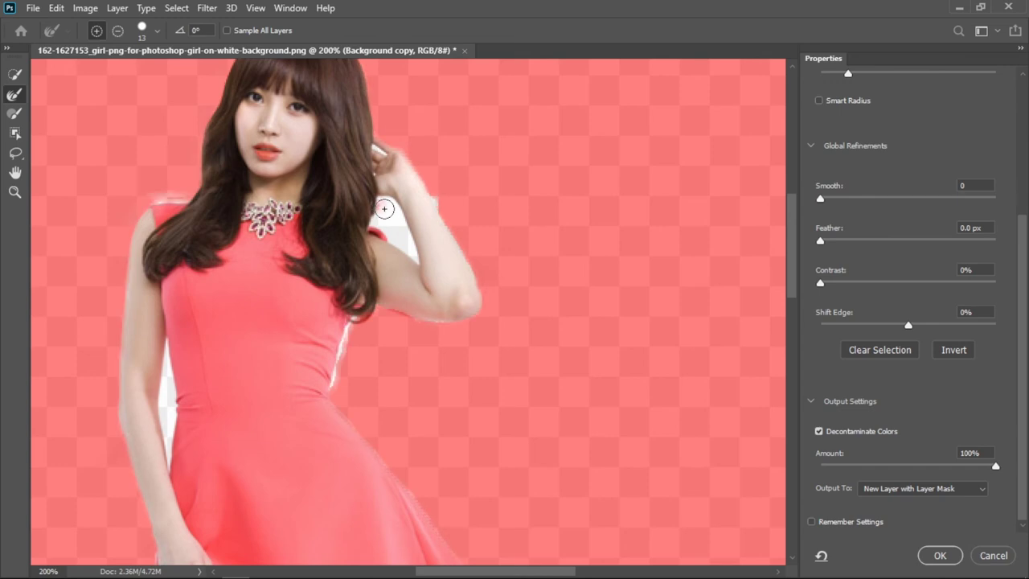
pyautogui.moveTo(390, 216)
pyautogui.mouseDown()
pyautogui.moveTo(405, 244)
pyautogui.moveTo(380, 221)
pyautogui.mouseUp()
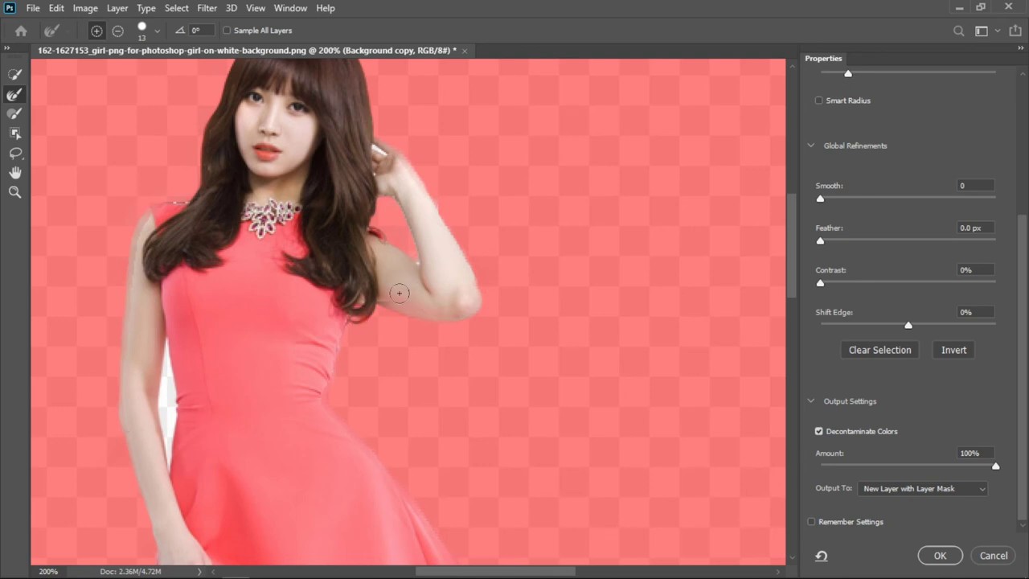
pyautogui.scroll(1, 400, 292)
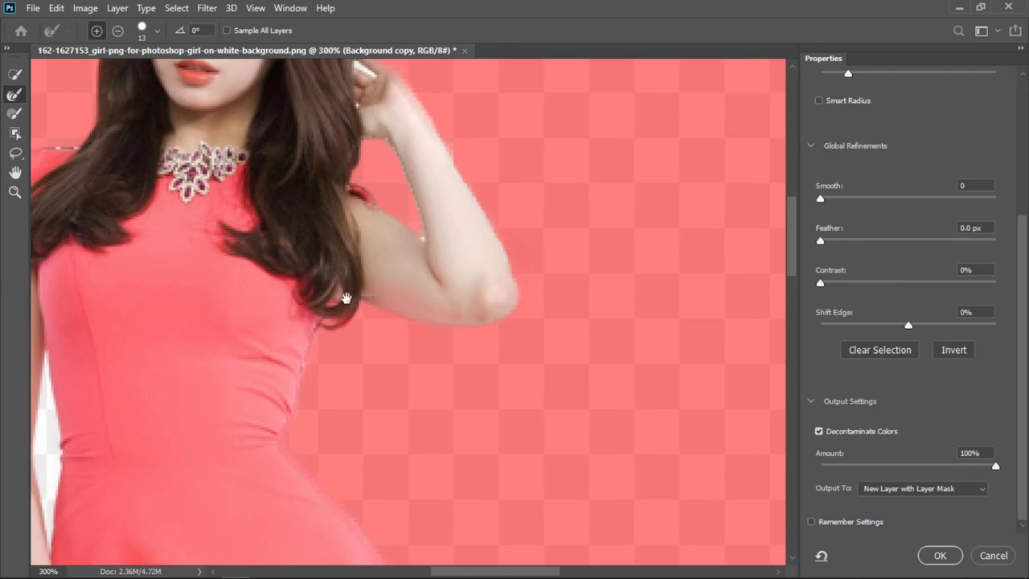
pyautogui.moveTo(332, 300)
pyautogui.mouseDown()
pyautogui.moveTo(457, 298)
pyautogui.moveTo(568, 241)
pyautogui.moveTo(568, 196)
pyautogui.moveTo(533, 232)
pyautogui.moveTo(616, 276)
pyautogui.moveTo(558, 230)
pyautogui.moveTo(571, 208)
pyautogui.mouseUp()
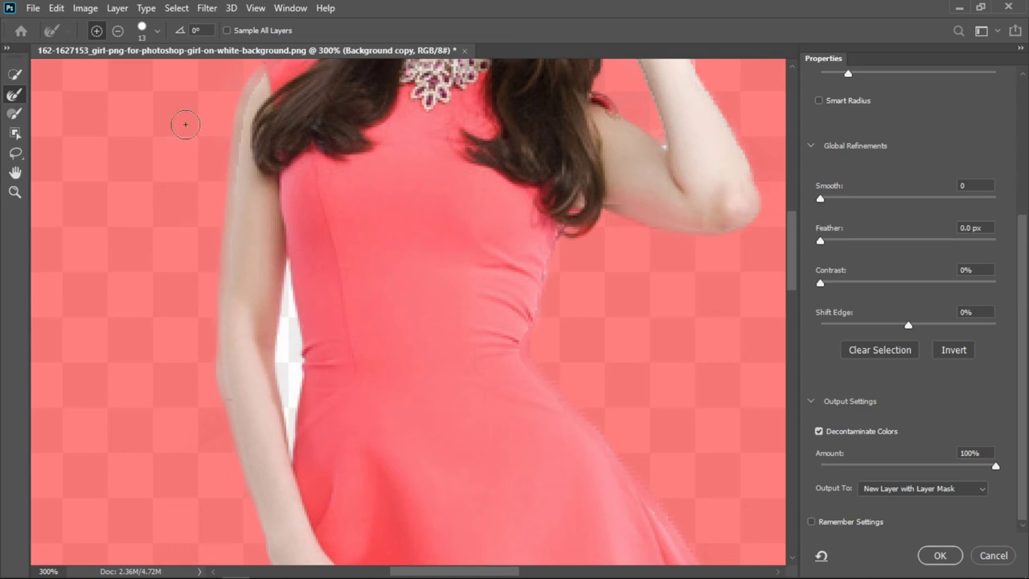
# Make the refine brush smaller and clean the white fringe in the arm–dress gap
pyautogui.click(157, 31)
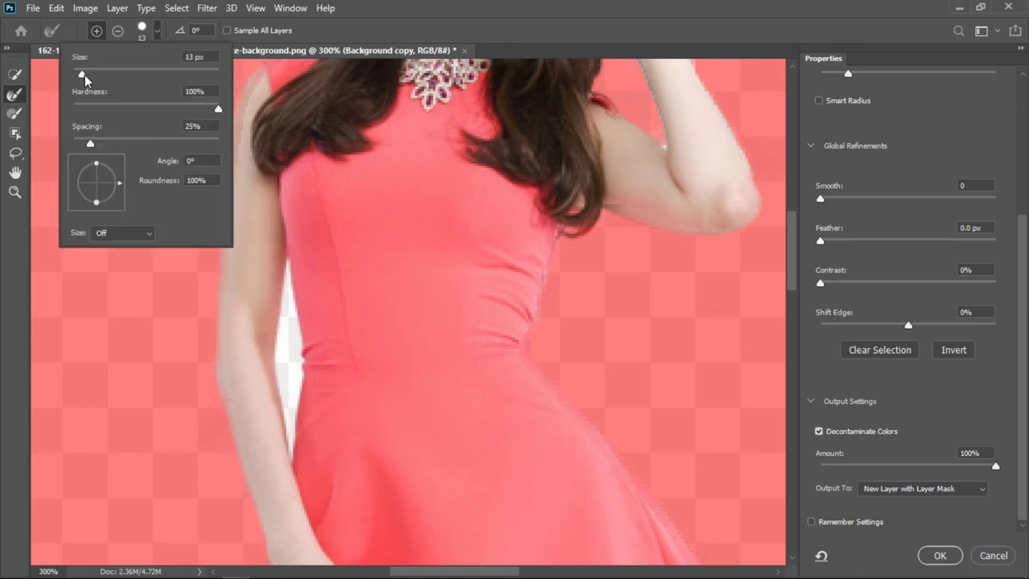
pyautogui.moveTo(82, 74); pyautogui.dragTo(77, 77)
pyautogui.press('Return')
pyautogui.moveTo(286, 282)
pyautogui.mouseDown()
pyautogui.moveTo(291, 447)
pyautogui.moveTo(293, 357)
pyautogui.moveTo(290, 395)
pyautogui.mouseUp()
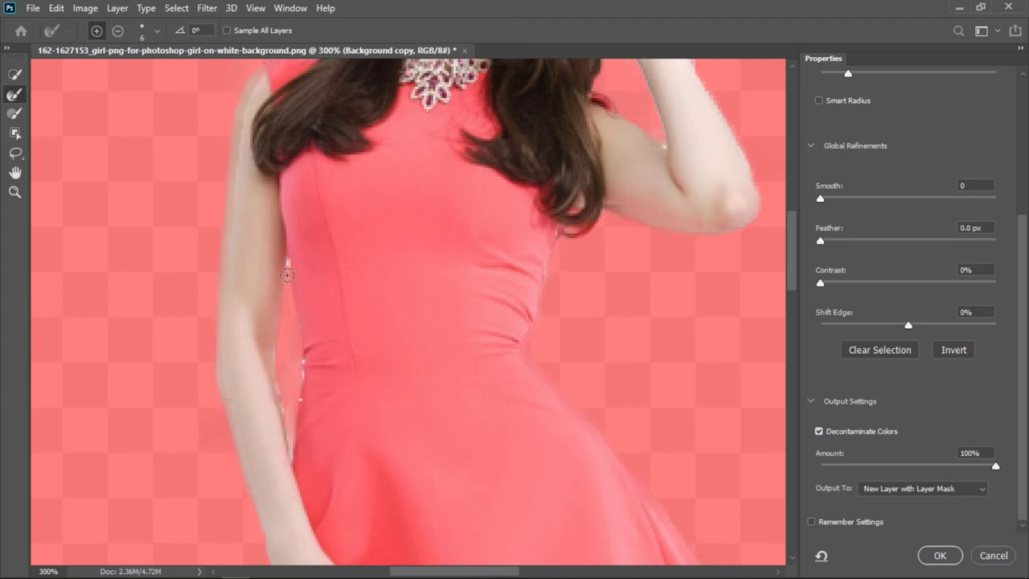
pyautogui.moveTo(286, 261); pyautogui.dragTo(287, 279)
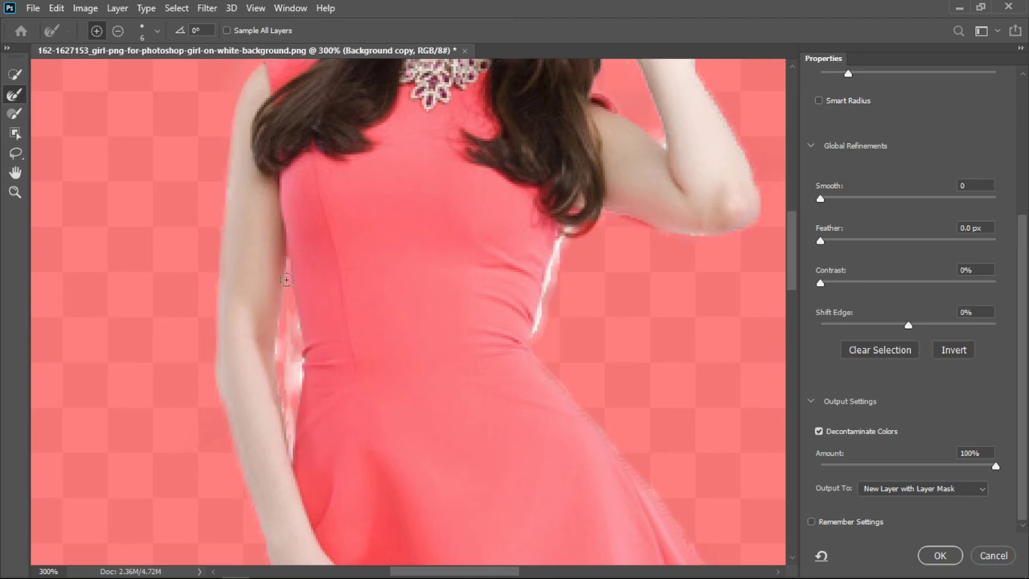
pyautogui.moveTo(294, 348); pyautogui.dragTo(292, 439)
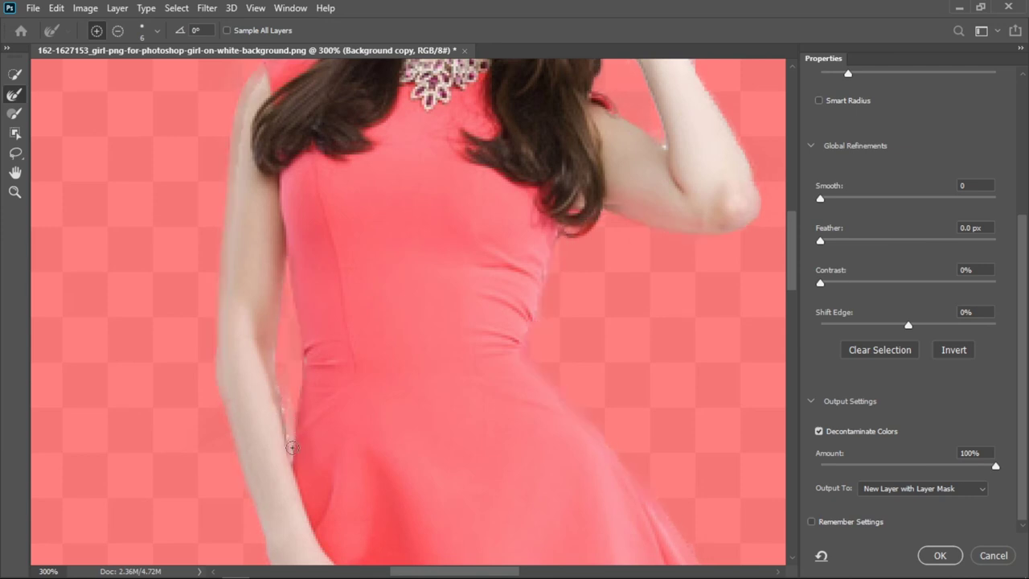
pyautogui.moveTo(291, 448); pyautogui.dragTo(291, 402)
# Clean the white fringe around the raised hand and hair
pyautogui.moveTo(791, 255)
pyautogui.mouseDown()
pyautogui.moveTo(785, 402)
pyautogui.moveTo(772, 144)
pyautogui.moveTo(772, 207)
pyautogui.mouseUp()
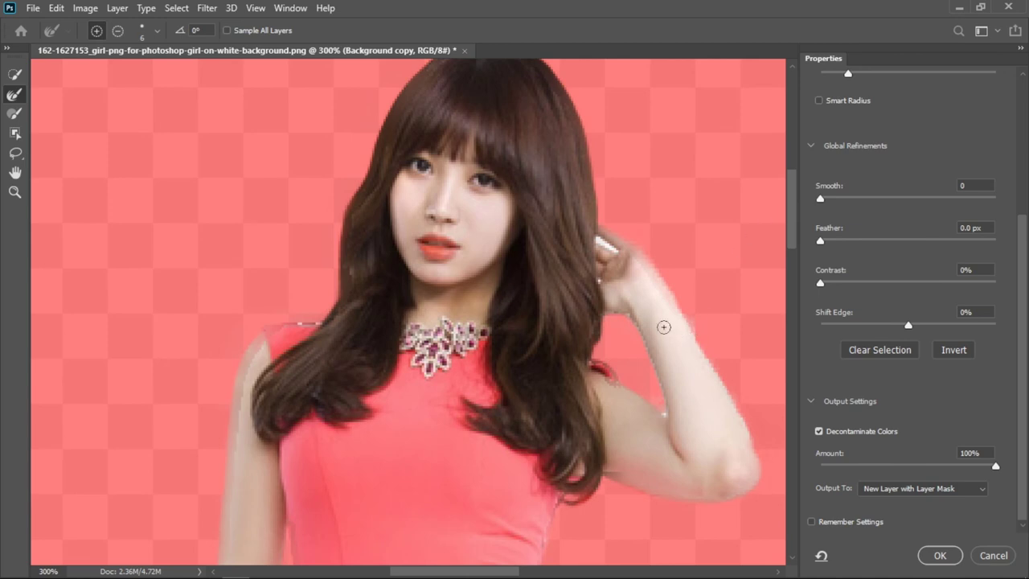
pyautogui.moveTo(613, 250); pyautogui.dragTo(586, 238)
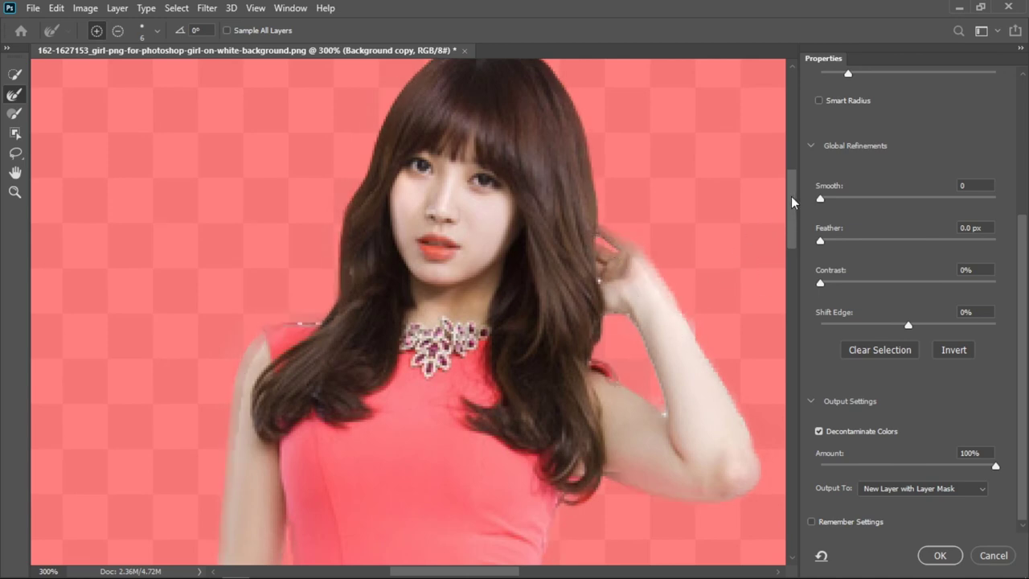
pyautogui.moveTo(797, 209); pyautogui.dragTo(792, 252)
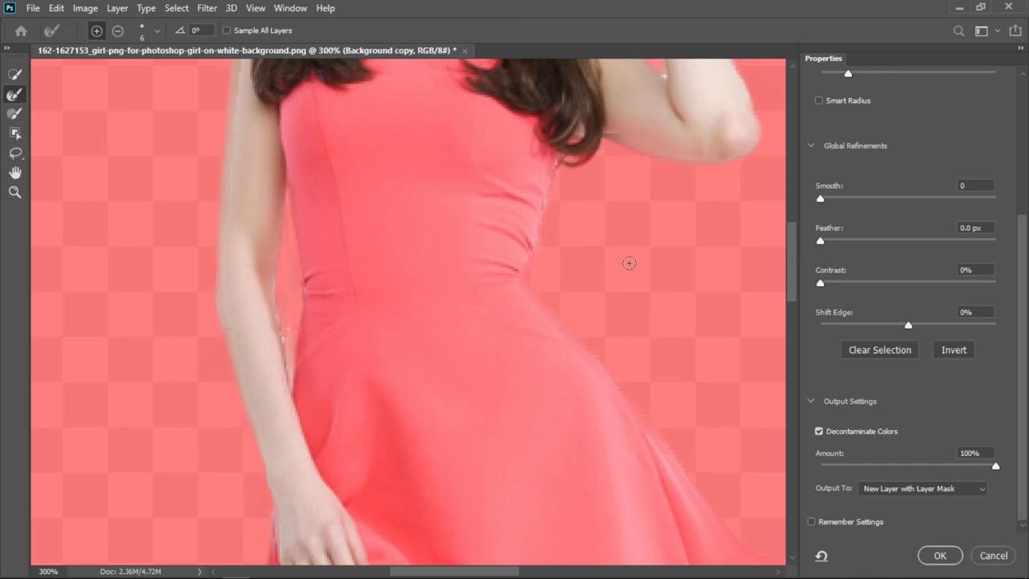
# Output the refined cut-out as a new layer with layer mask and shift it right
pyautogui.click(940, 556)
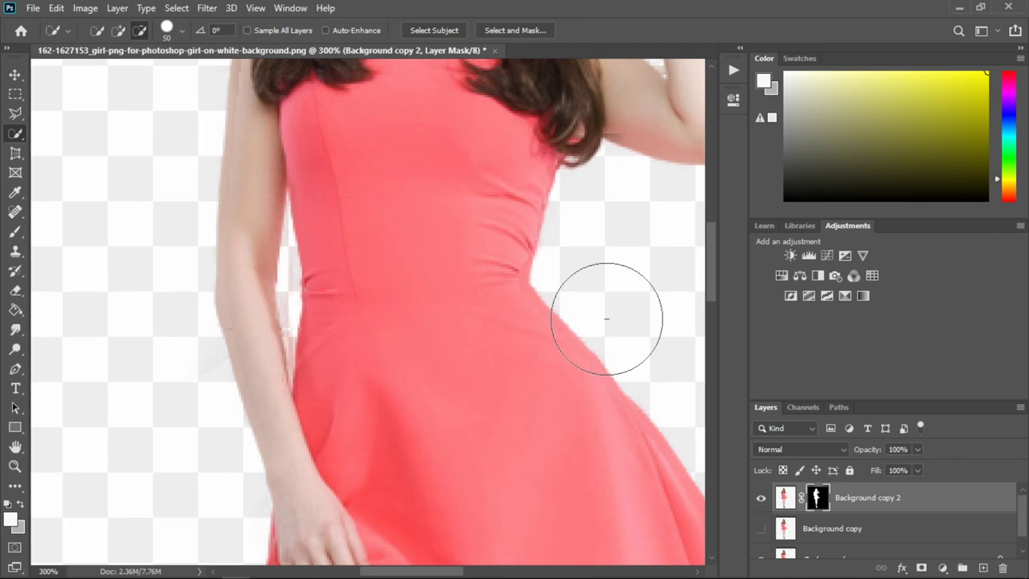
pyautogui.hotkey('ctrl', '-')
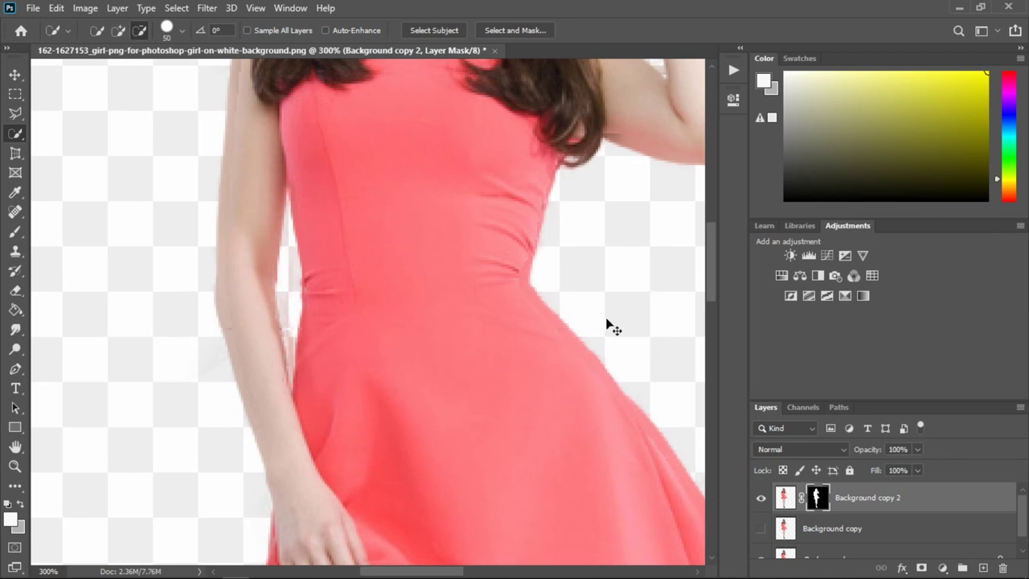
pyautogui.hotkey('ctrl', '-')
pyautogui.hotkey('ctrl', '-')
pyautogui.hotkey('ctrl', '-')
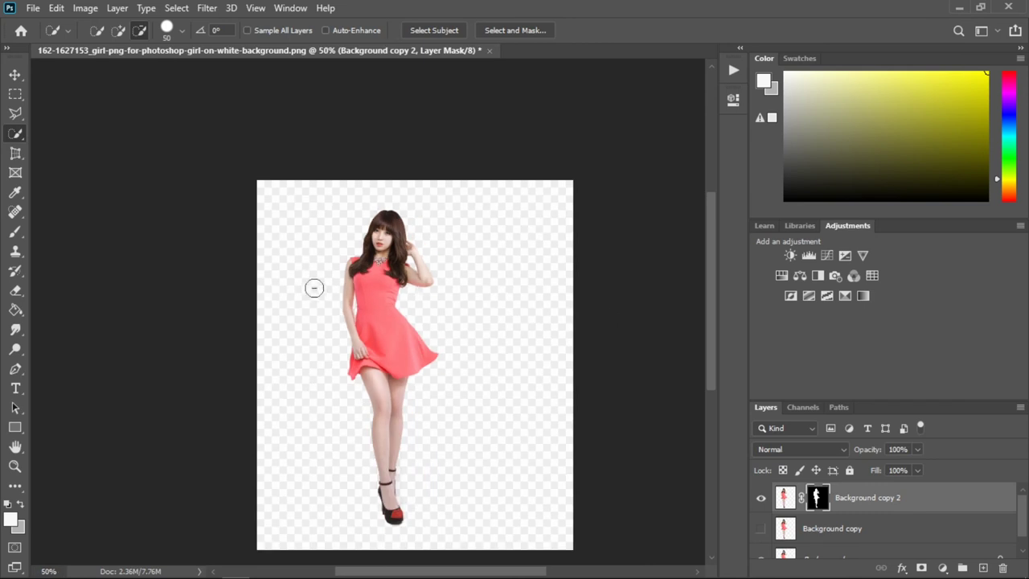
pyautogui.click(15, 74)
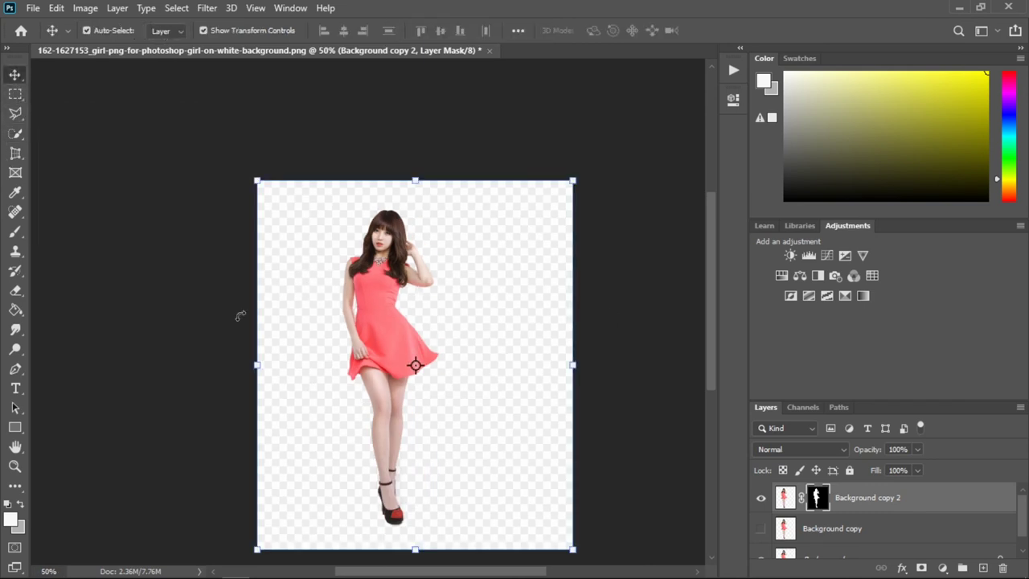
pyautogui.moveTo(385, 347)
pyautogui.mouseDown()
pyautogui.moveTo(521, 346)
pyautogui.moveTo(472, 305)
pyautogui.moveTo(520, 341)
pyautogui.moveTo(404, 366)
pyautogui.moveTo(386, 322)
pyautogui.moveTo(329, 334)
pyautogui.moveTo(402, 406)
pyautogui.moveTo(509, 345)
pyautogui.moveTo(411, 351)
pyautogui.mouseUp()
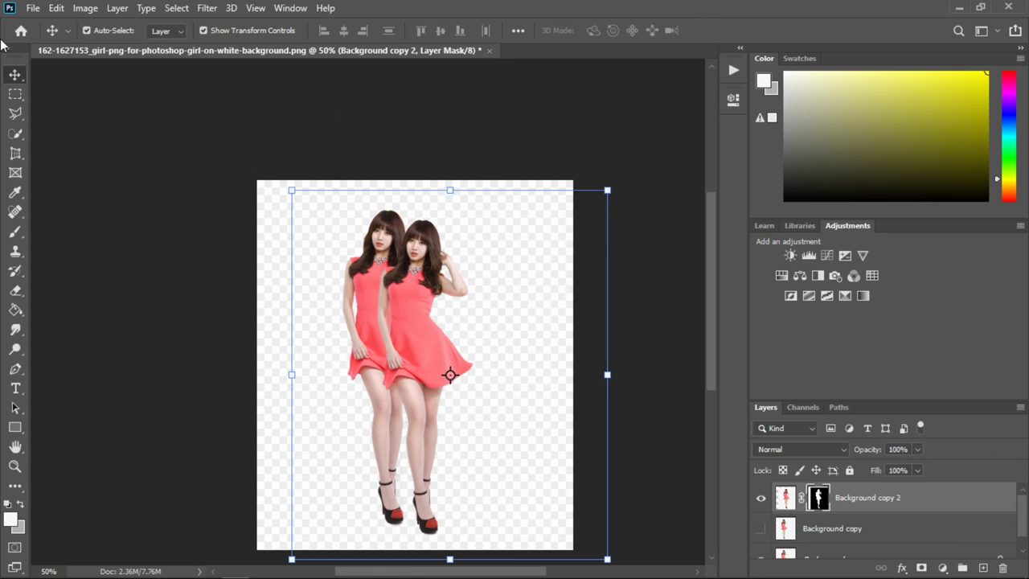
# Open the forest bridge photo nature_photography_tips_for_beginners.jpg
pyautogui.click(32, 10)
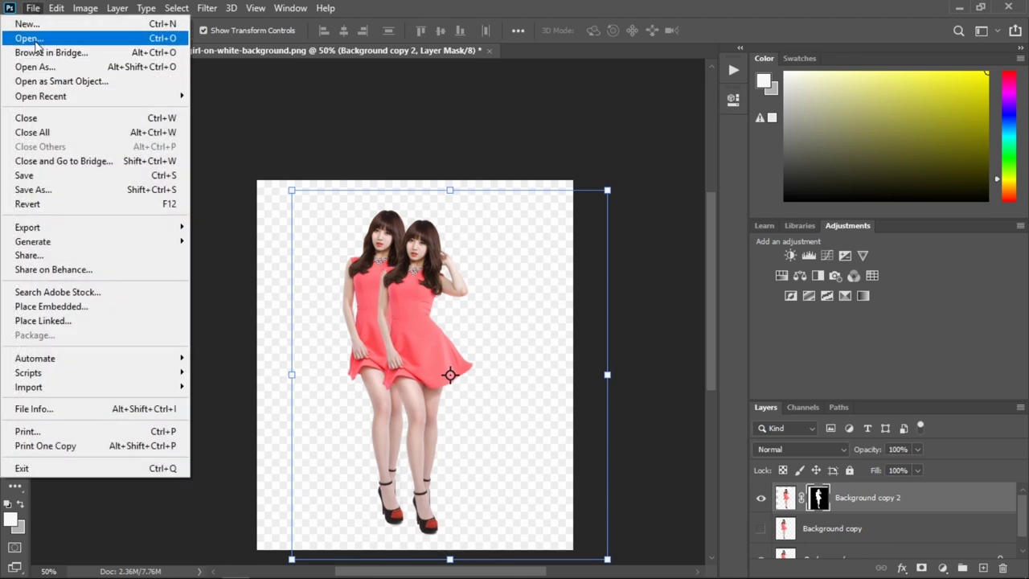
pyautogui.click(29, 37)
pyautogui.moveTo(500, 100); pyautogui.dragTo(515, 262)
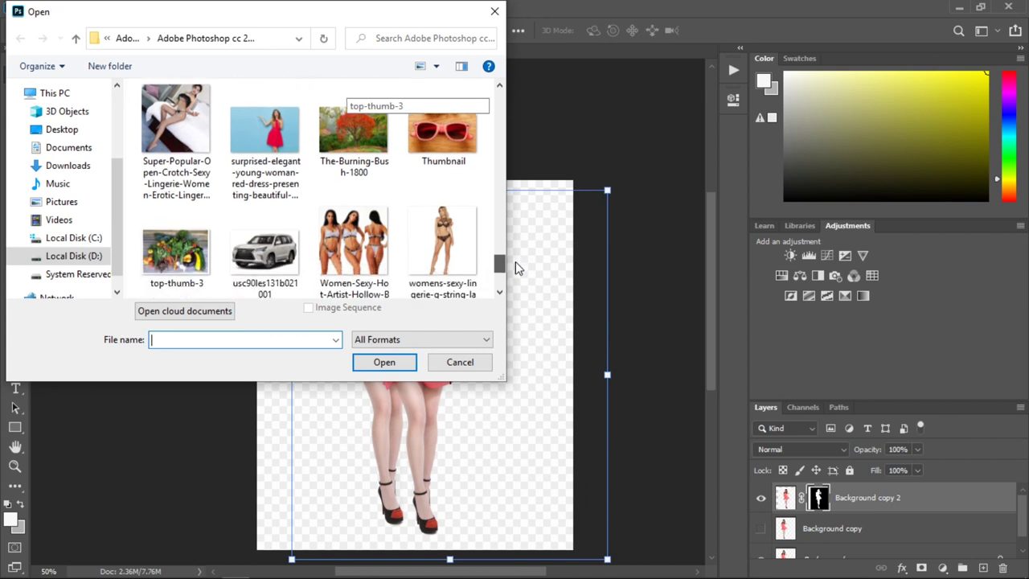
pyautogui.click(367, 142)
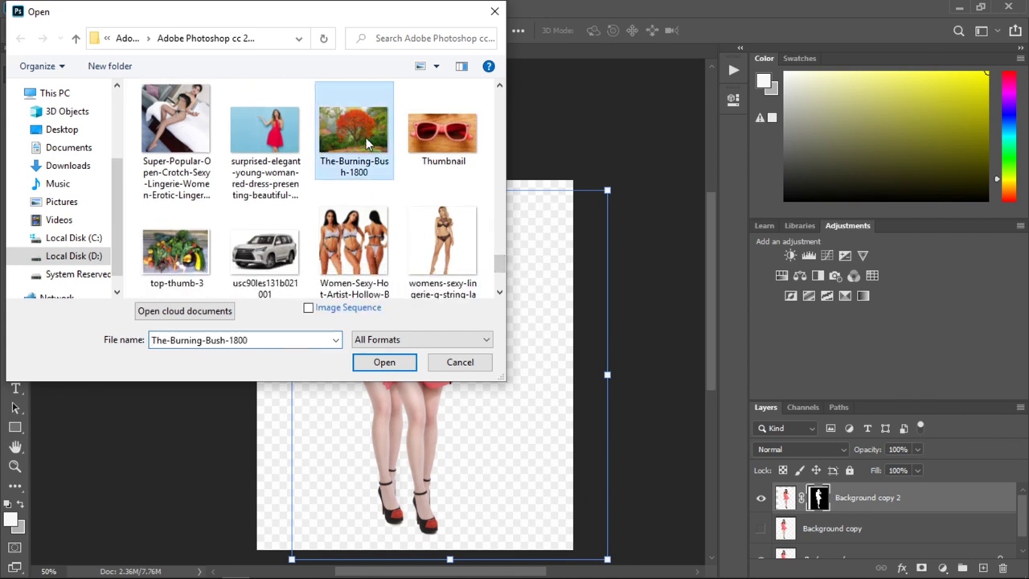
pyautogui.moveTo(500, 262)
pyautogui.mouseDown()
pyautogui.moveTo(500, 278)
pyautogui.moveTo(515, 216)
pyautogui.moveTo(507, 224)
pyautogui.mouseUp()
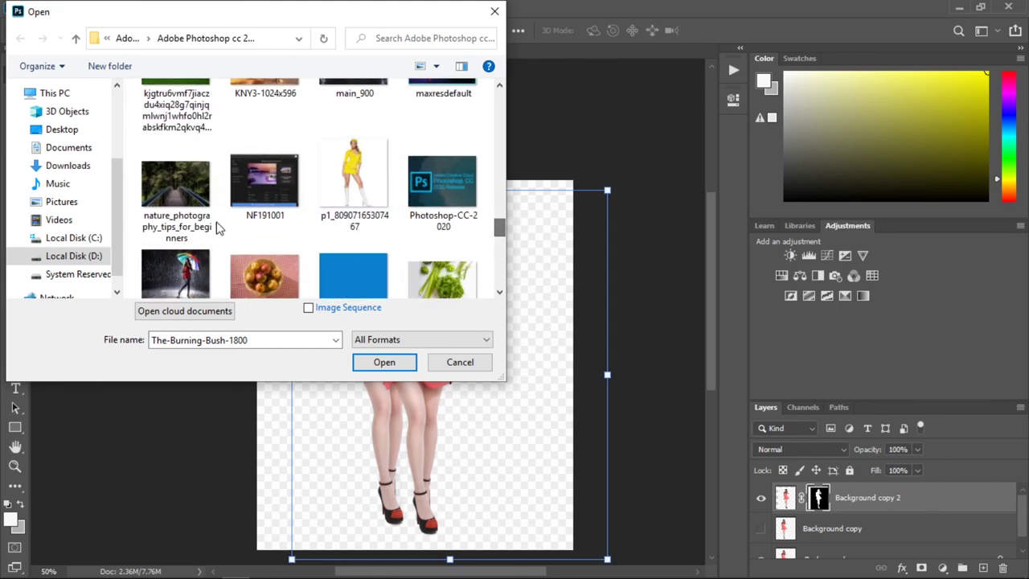
pyautogui.click(187, 192)
pyautogui.click(390, 361)
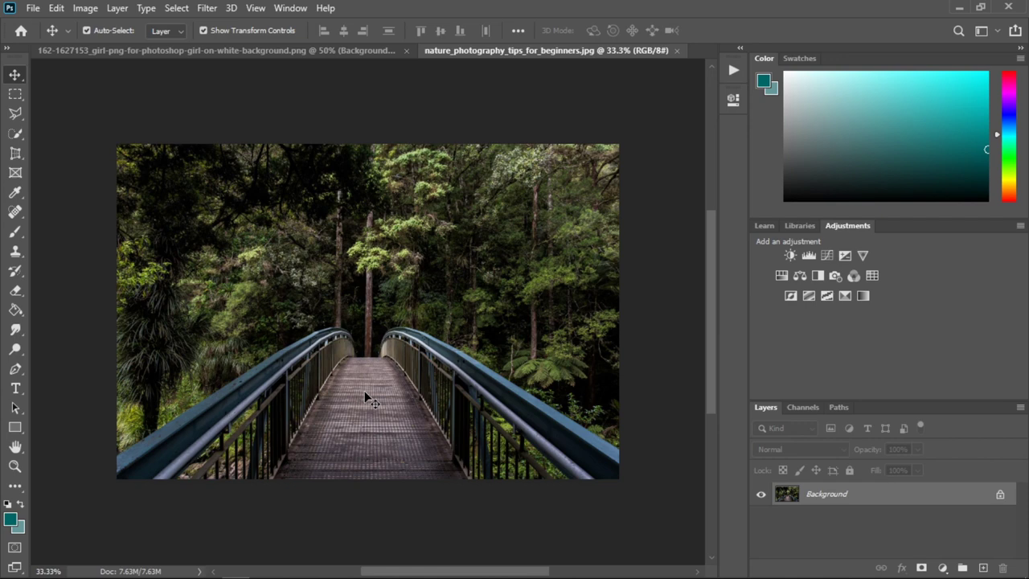
# Drag the masked woman layer from the cut-out document into the bridge photo
pyautogui.click(247, 48)
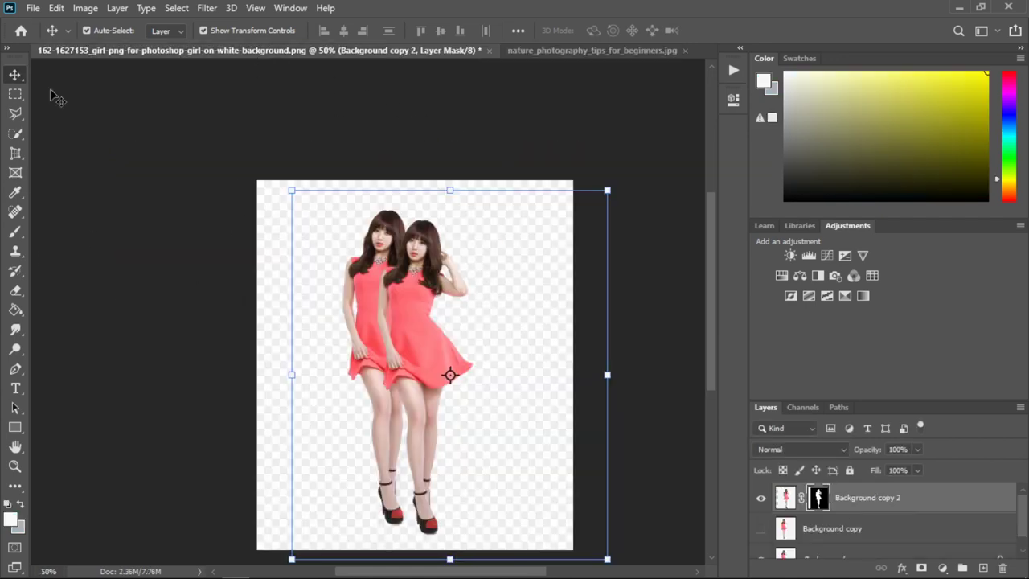
pyautogui.click(422, 404)
pyautogui.moveTo(423, 403)
pyautogui.mouseDown()
pyautogui.moveTo(591, 95)
pyautogui.moveTo(375, 358)
pyautogui.mouseUp()
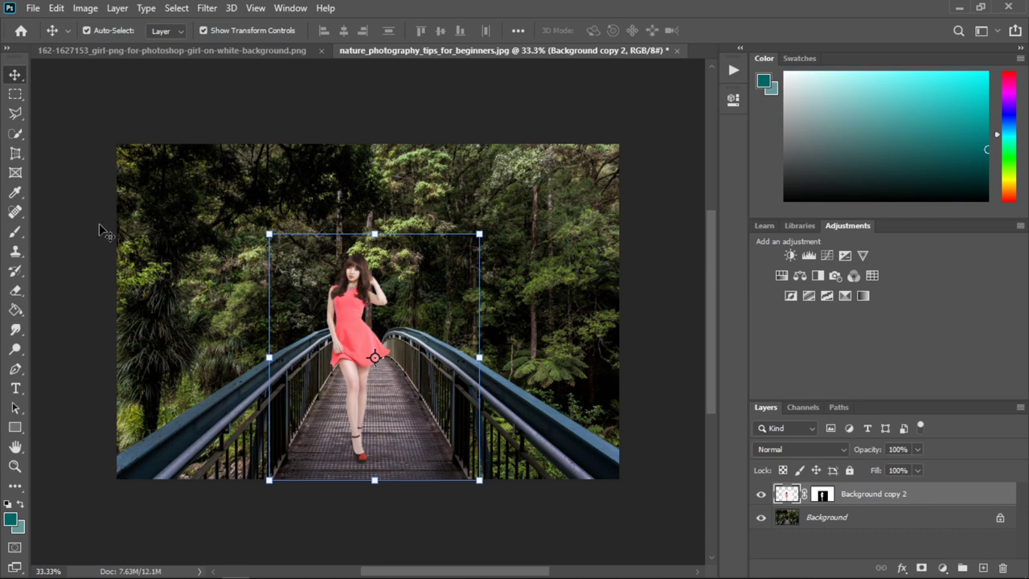
# Scale the woman up to about 130.61%, nudge her right on the walkway, and commit
pyautogui.click(15, 94)
pyautogui.click(15, 74)
pyautogui.moveTo(713, 279); pyautogui.dragTo(719, 327)
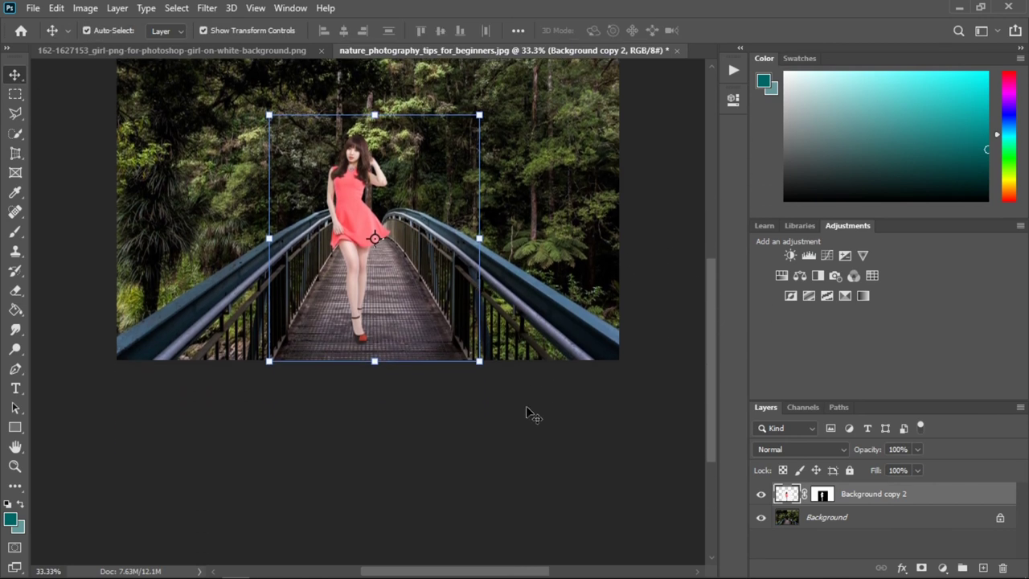
pyautogui.moveTo(709, 404); pyautogui.dragTo(707, 340)
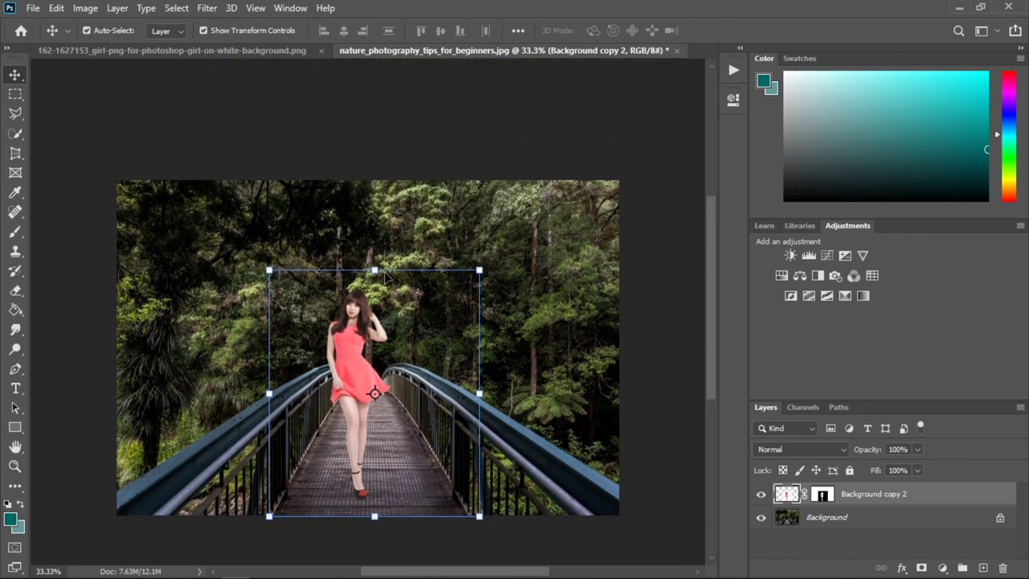
pyautogui.moveTo(374, 270); pyautogui.dragTo(375, 234)
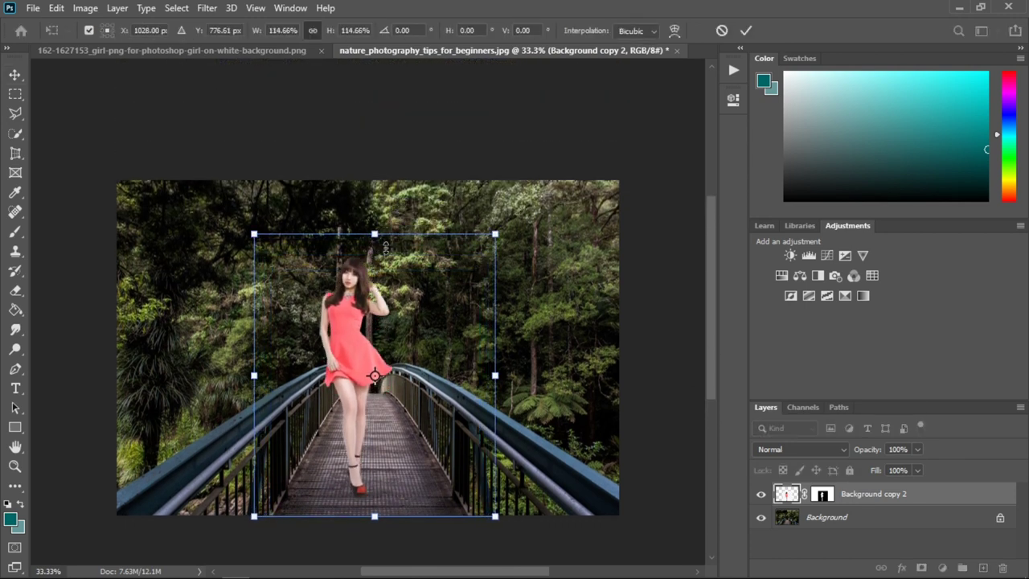
pyautogui.moveTo(374, 516); pyautogui.dragTo(375, 528)
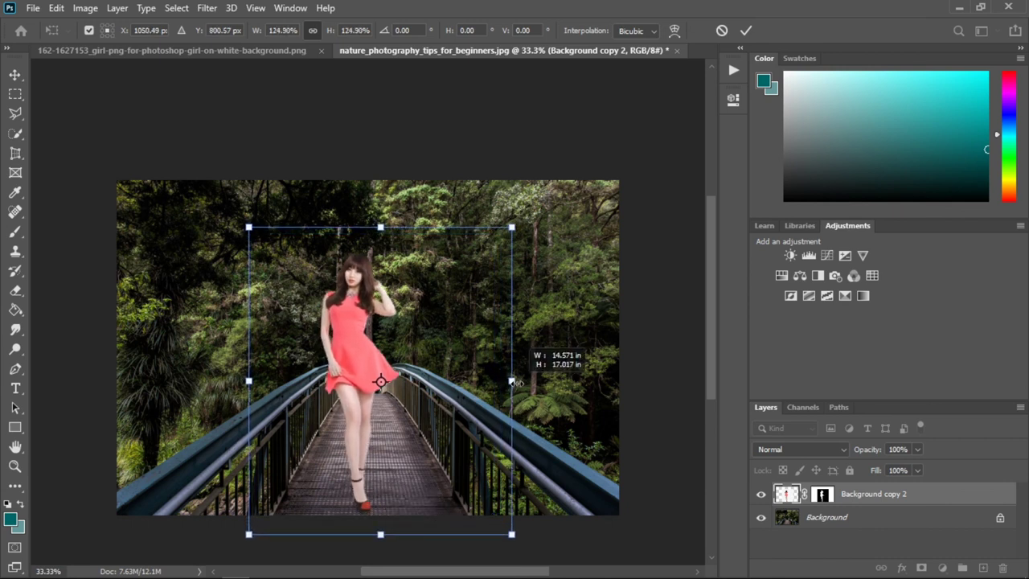
pyautogui.moveTo(509, 390); pyautogui.dragTo(518, 384)
pyautogui.moveTo(372, 424); pyautogui.dragTo(366, 410)
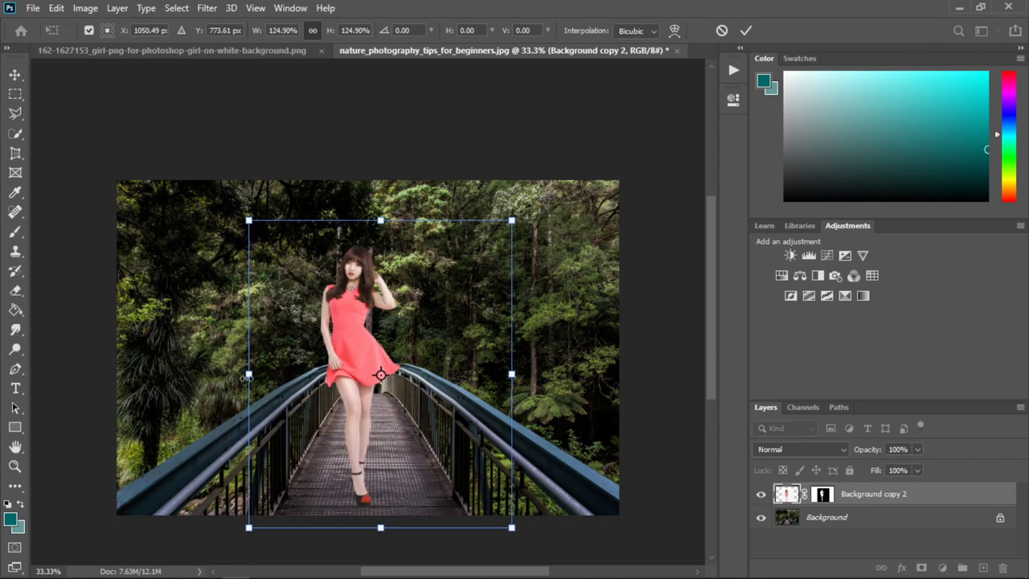
pyautogui.moveTo(248, 374); pyautogui.dragTo(237, 374)
pyautogui.moveTo(375, 381); pyautogui.dragTo(380, 383)
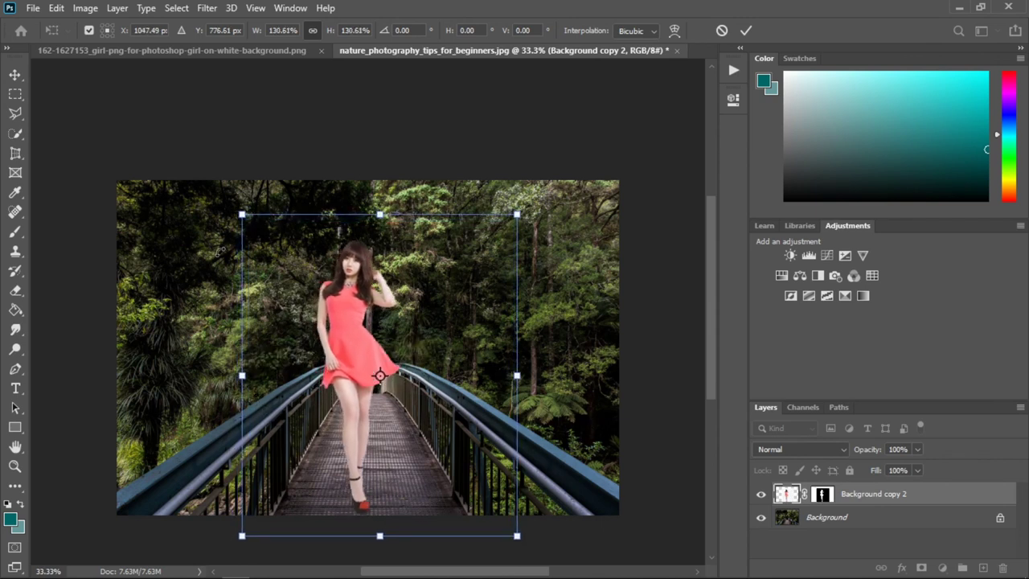
pyautogui.click(16, 77)
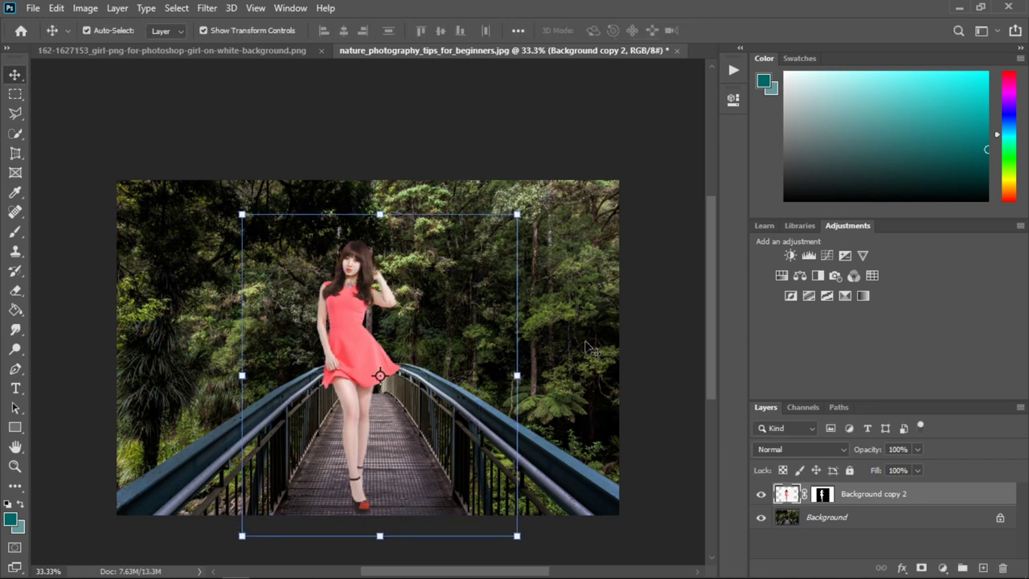
# Turn off Show Transform Controls to hide the bounding box around the woman
pyautogui.click(204, 30)
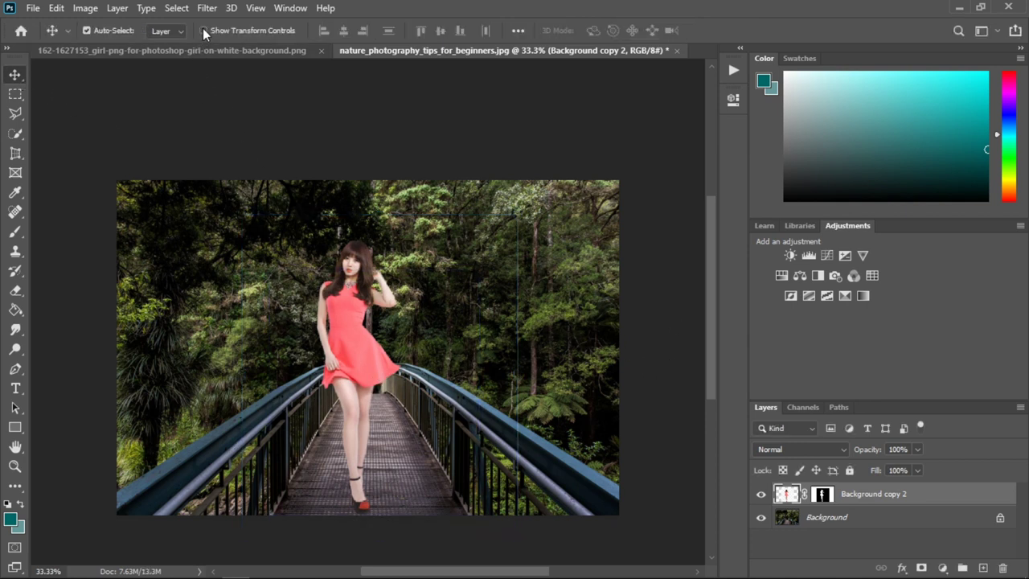
pyautogui.moveTo(713, 256)
pyautogui.mouseDown()
pyautogui.moveTo(705, 251)
pyautogui.moveTo(704, 269)
pyautogui.mouseUp()
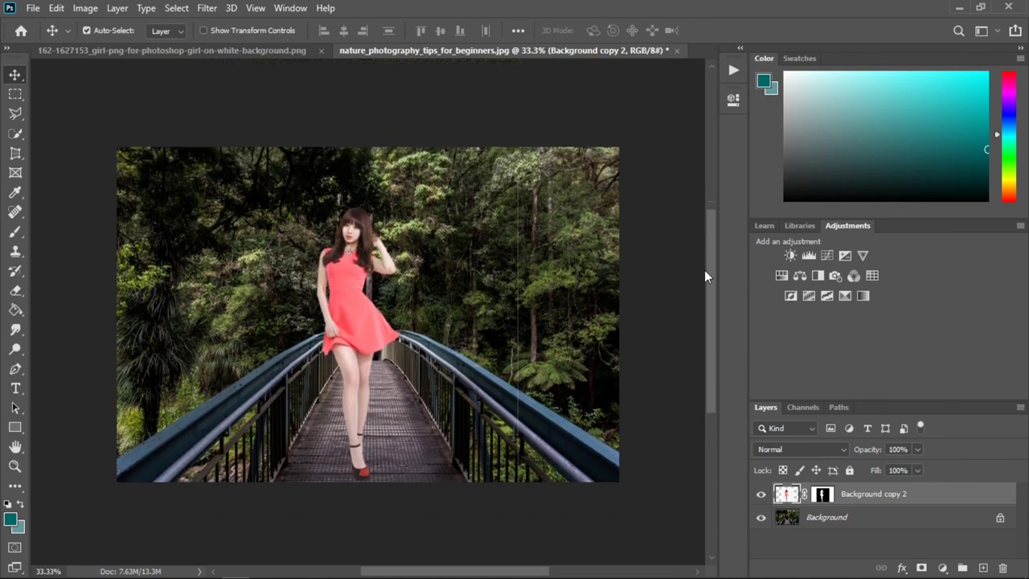